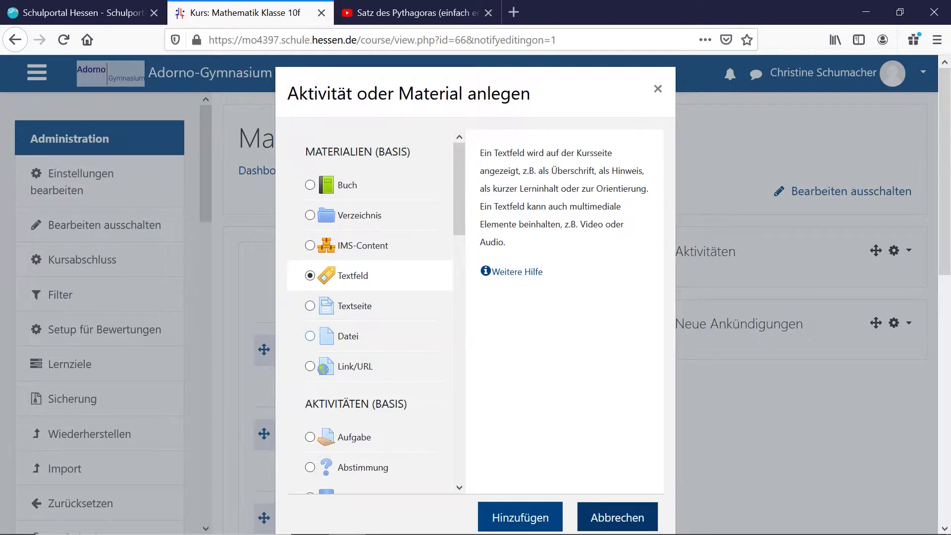
Add a Datei resource to the Pythagoras section and name it "Darstellung Pythagoras".
click(348, 338)
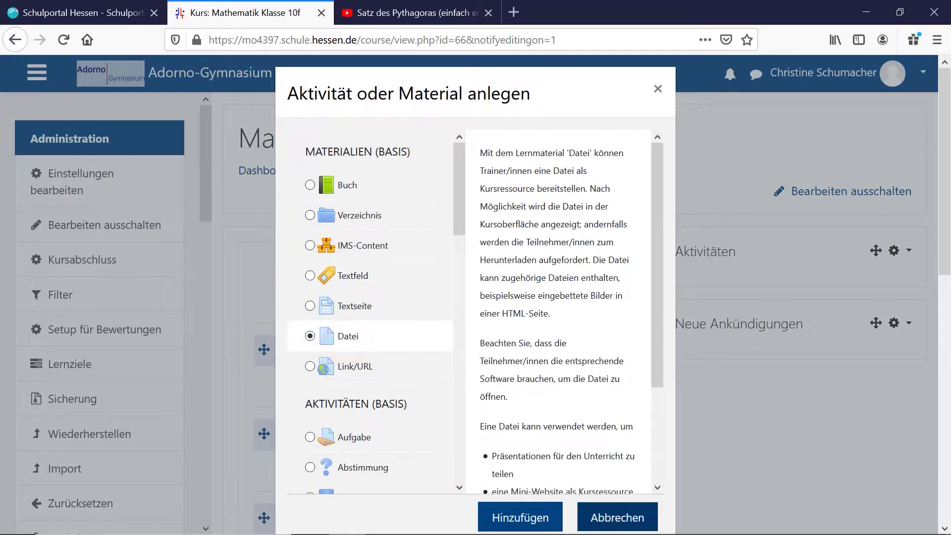
click(505, 519)
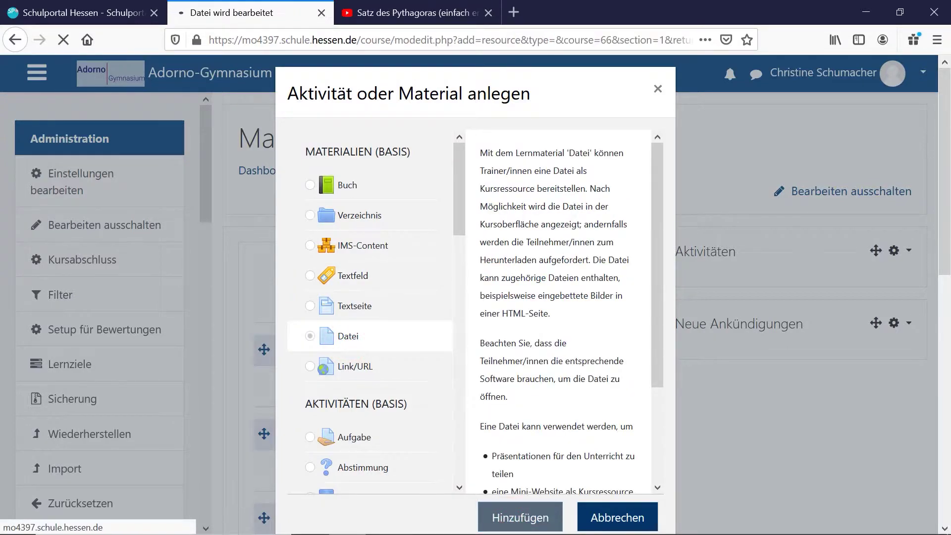
click(471, 345)
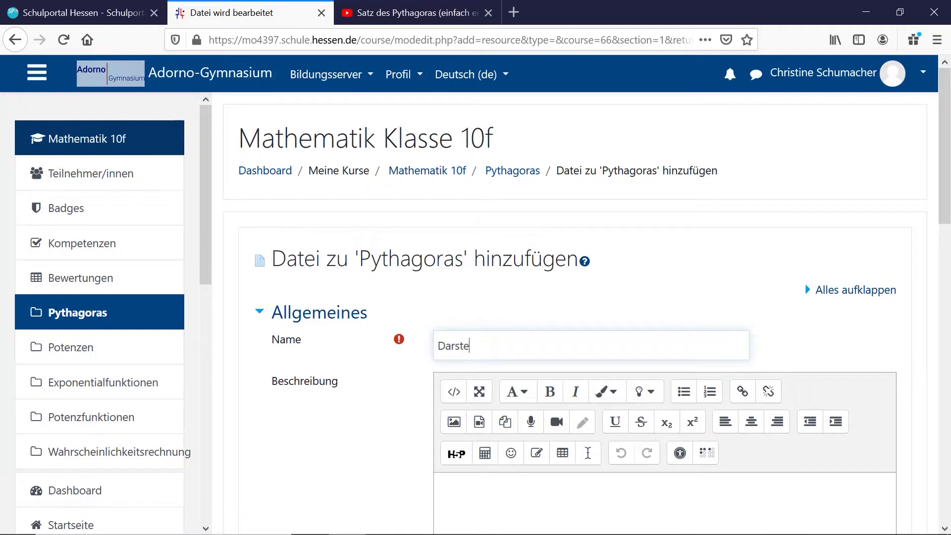
Enter the description "bildliche Darstellung am Dreieck" and have it shown on the course page.
scroll(524, 361, down, 3)
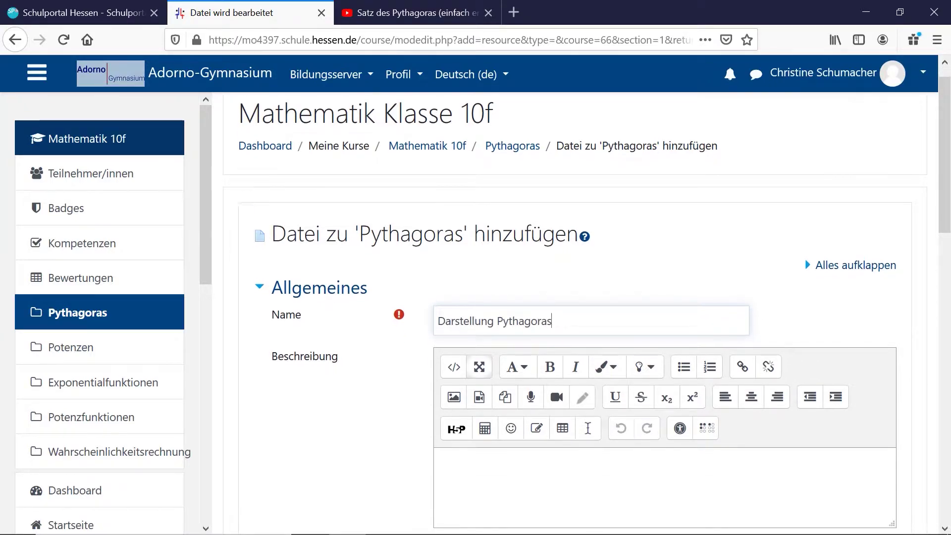
click(524, 361)
text(bildliche Darstellung am Dreieck)
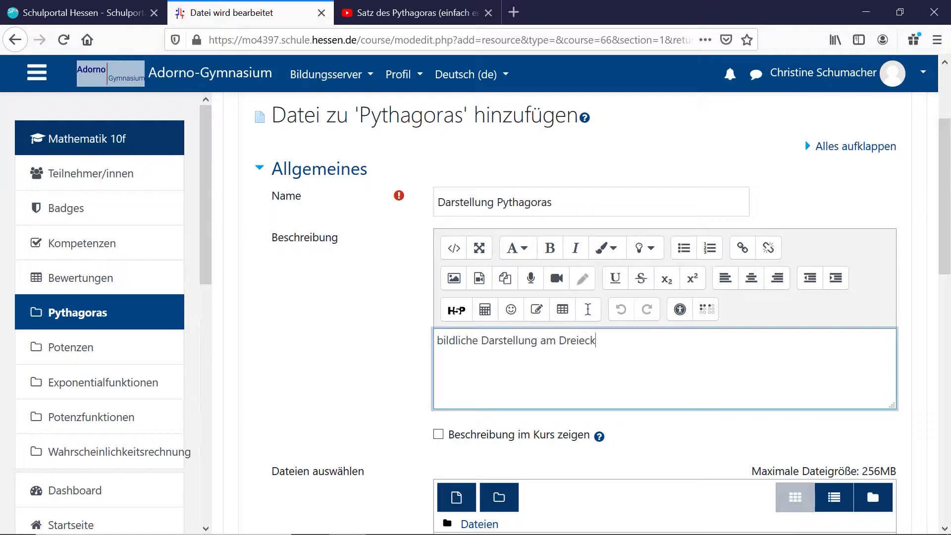
click(439, 434)
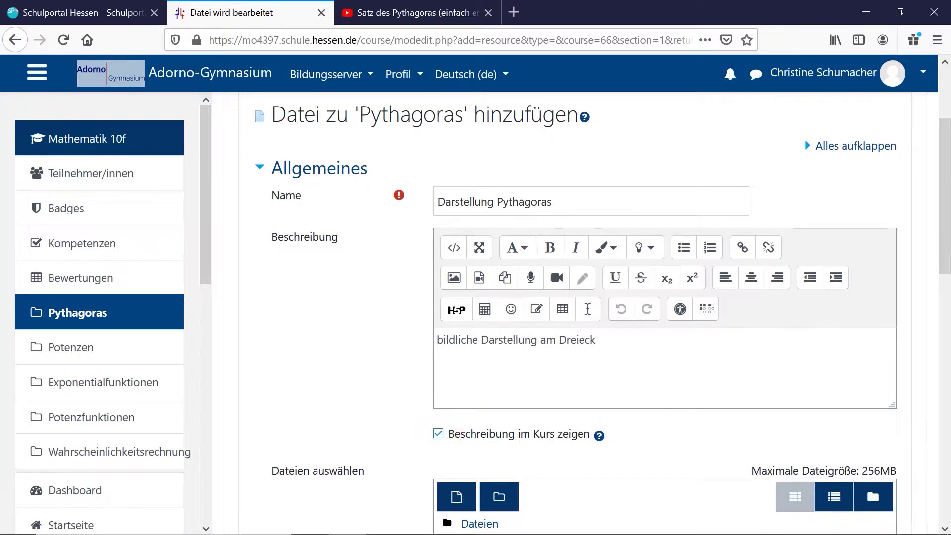
Switch to File Explorer and add the image Rechtwinkliges_Dreieck-Pythagoras from the Unterricht folder to the resource's file area.
scroll(438, 435, down, 2)
scroll(663, 297, down, 2)
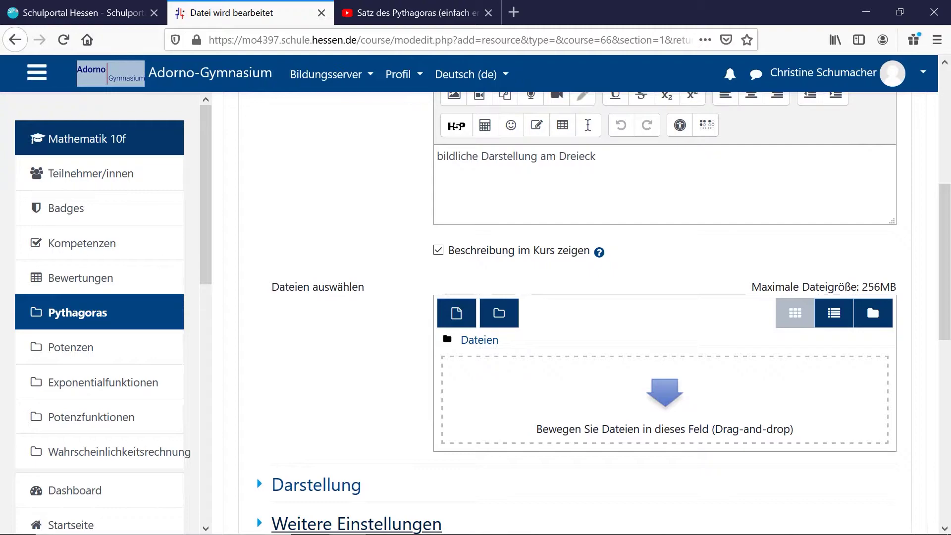
click(421, 522)
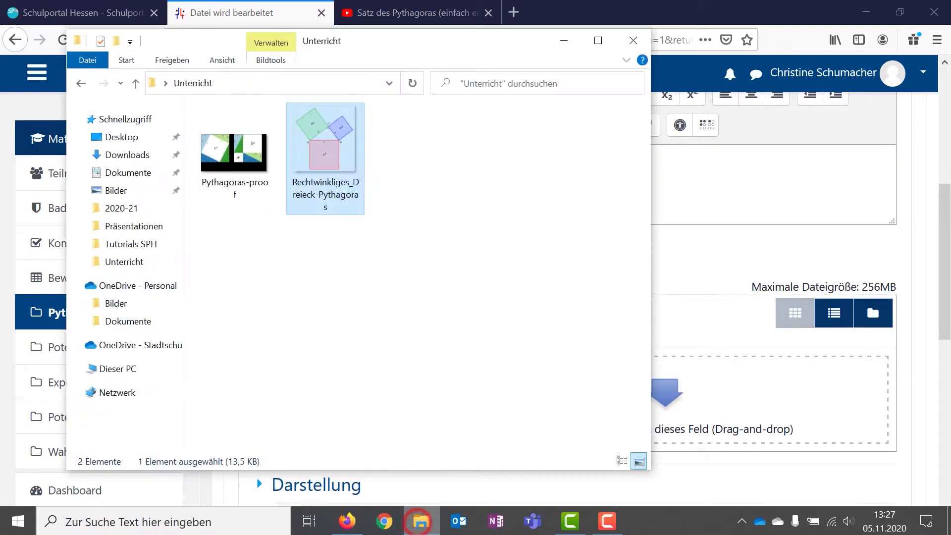
drag(322, 153, 738, 386)
Upload Pythagoras-proof.png from the Unterricht folder as a second file using the file picker.
click(456, 312)
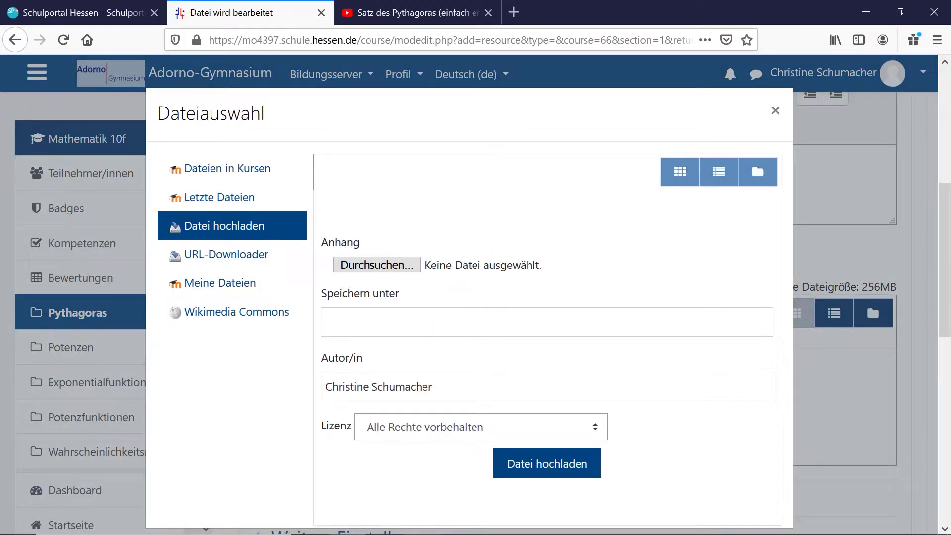
click(381, 265)
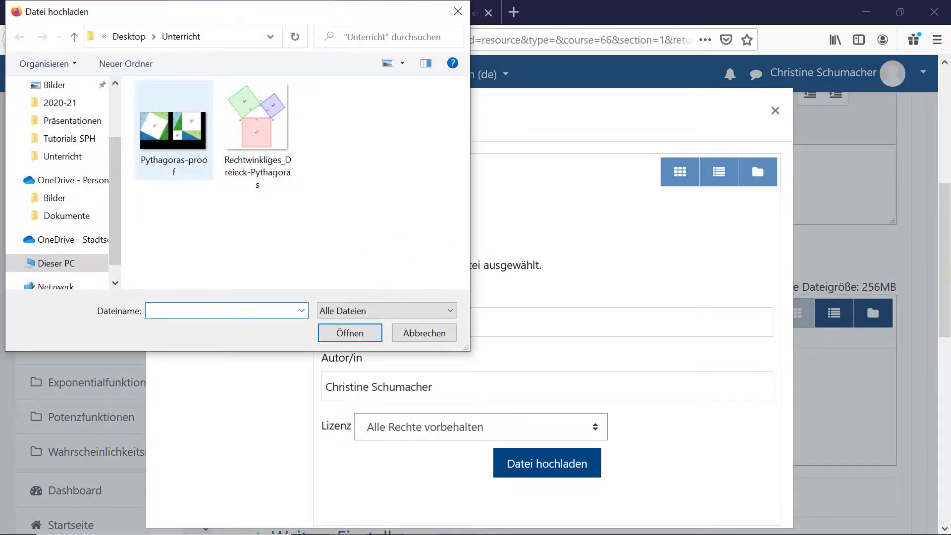
click(166, 128)
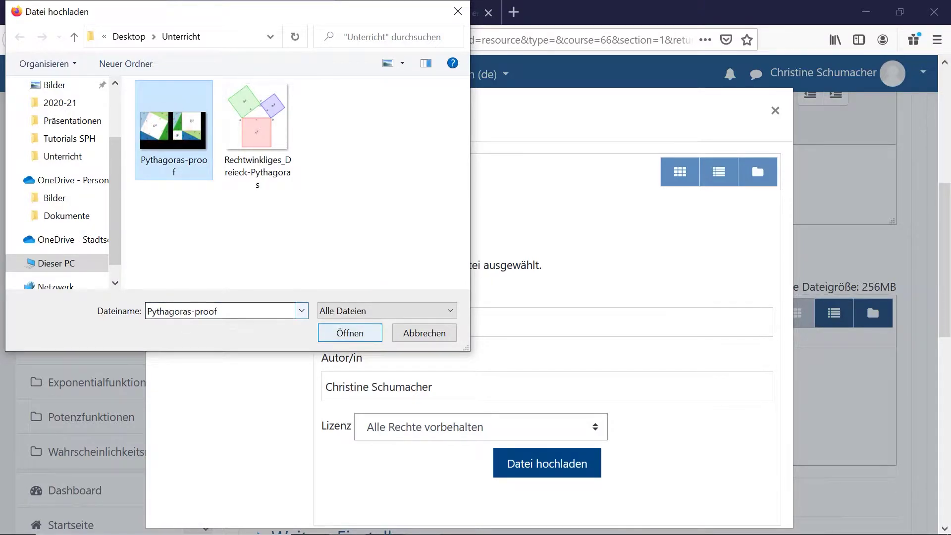
click(358, 333)
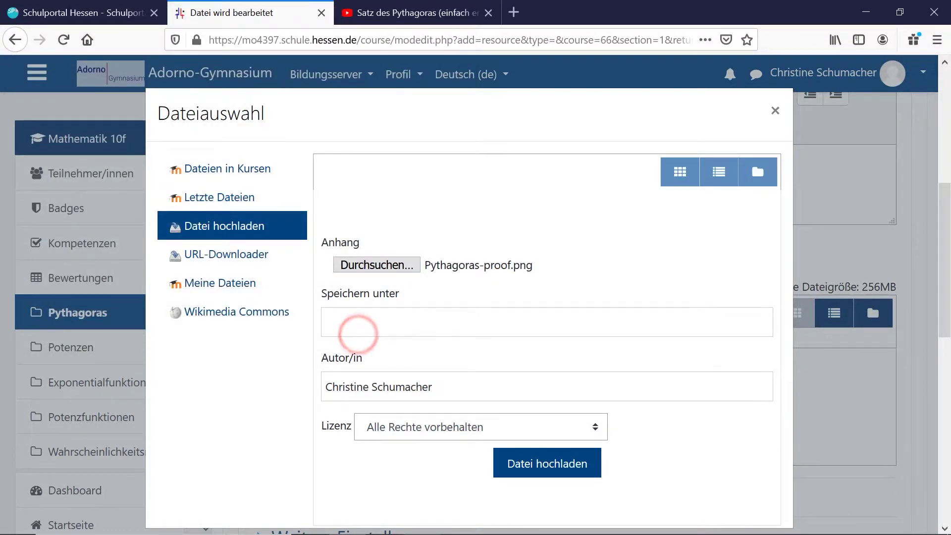
click(533, 465)
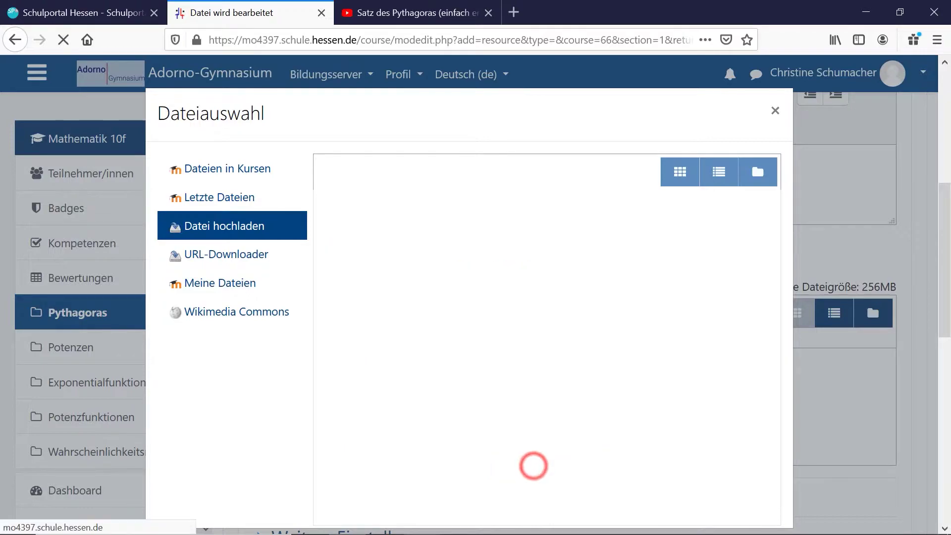
Save the "Darstellung Pythagoras" file resource and display it.
scroll(594, 307, down, 4)
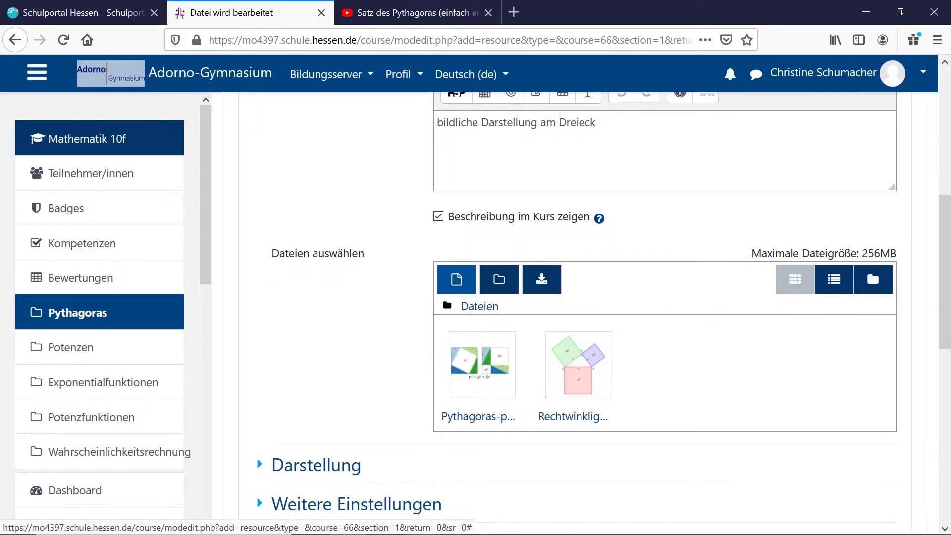
scroll(594, 307, down, 1)
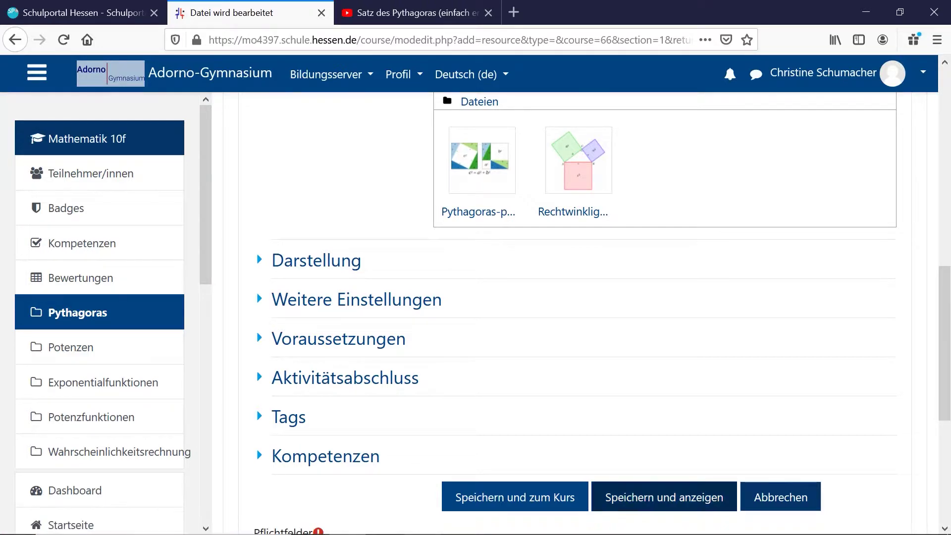
click(639, 498)
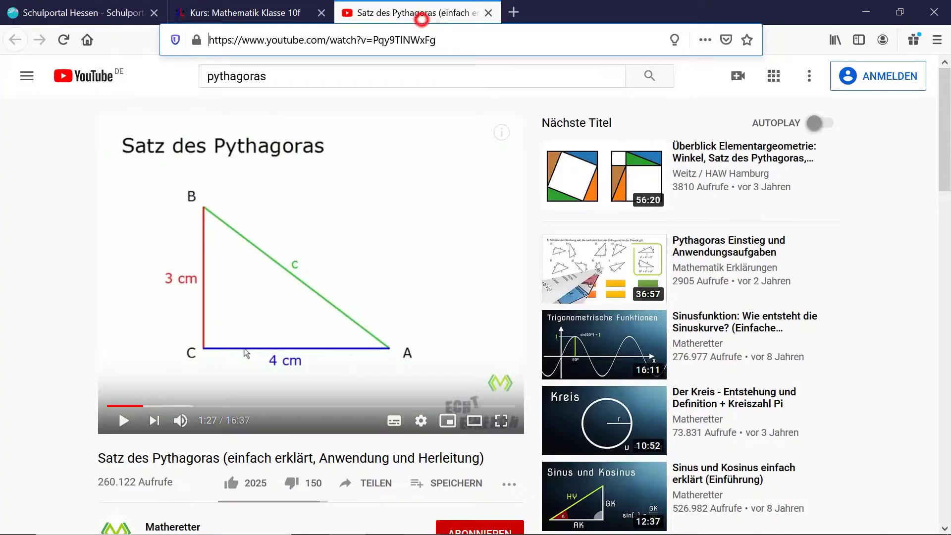
Add a Link/URL resource to the Pythagoras section and name it "Herleitung und Anwendung".
click(421, 17)
click(240, 12)
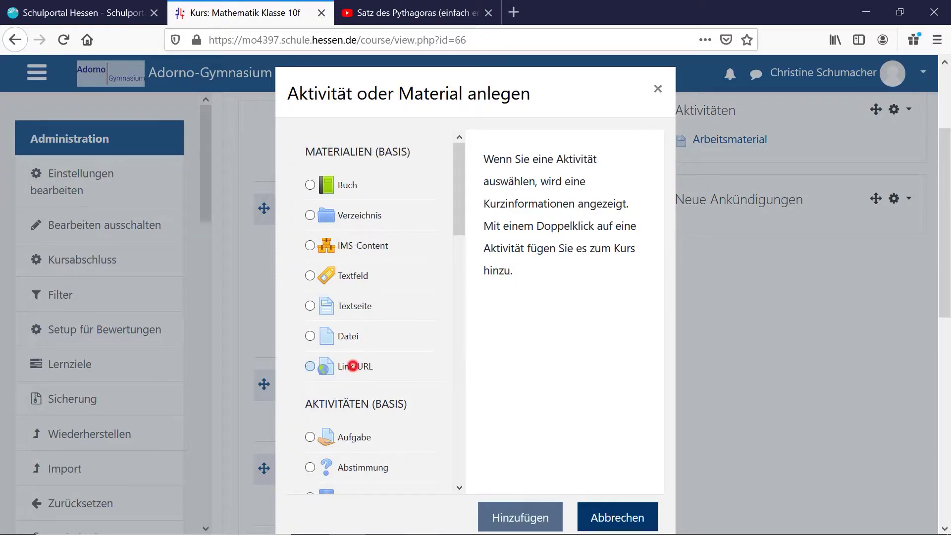
click(352, 366)
click(517, 512)
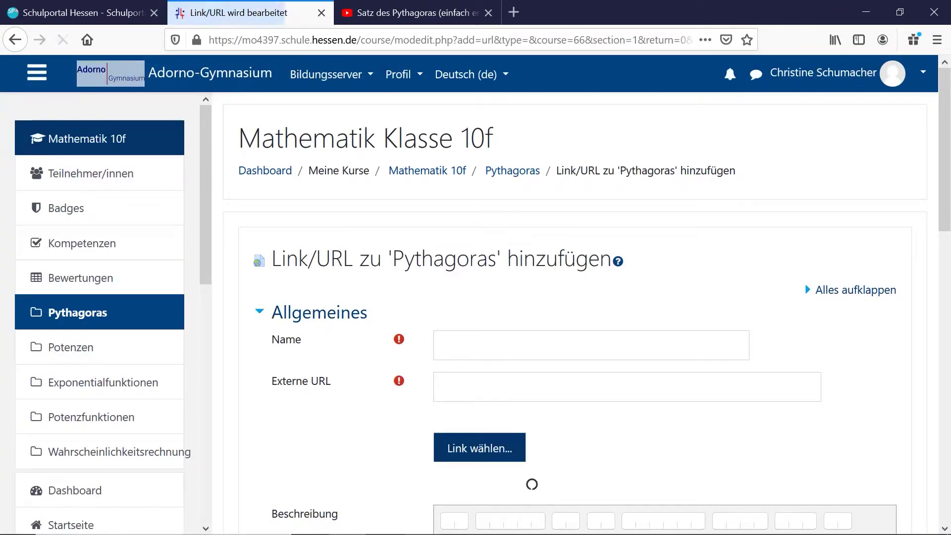
click(483, 341)
text(Herleitung und Anwendung)
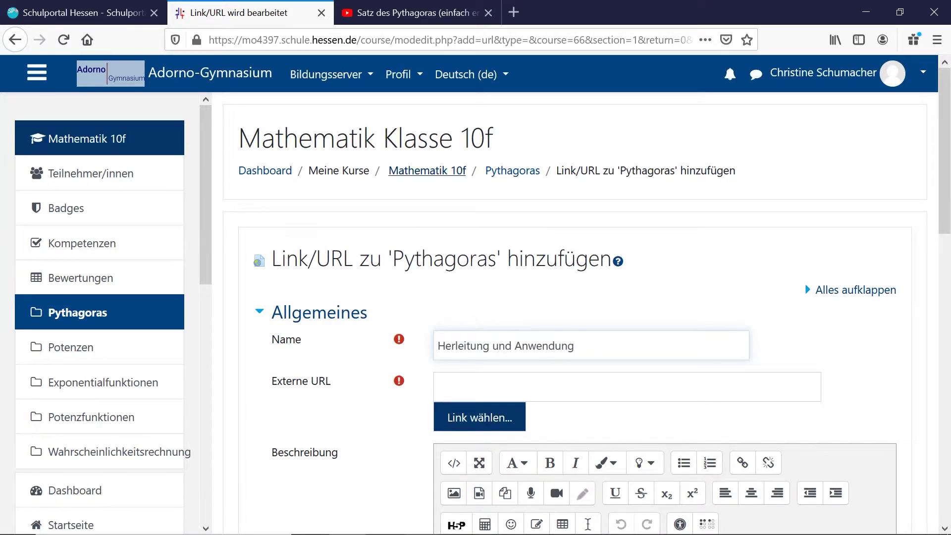
Copy the address of the YouTube video "Satz des Pythagoras" and paste it as the link's external URL.
click(416, 13)
click(321, 40)
right_click(335, 41)
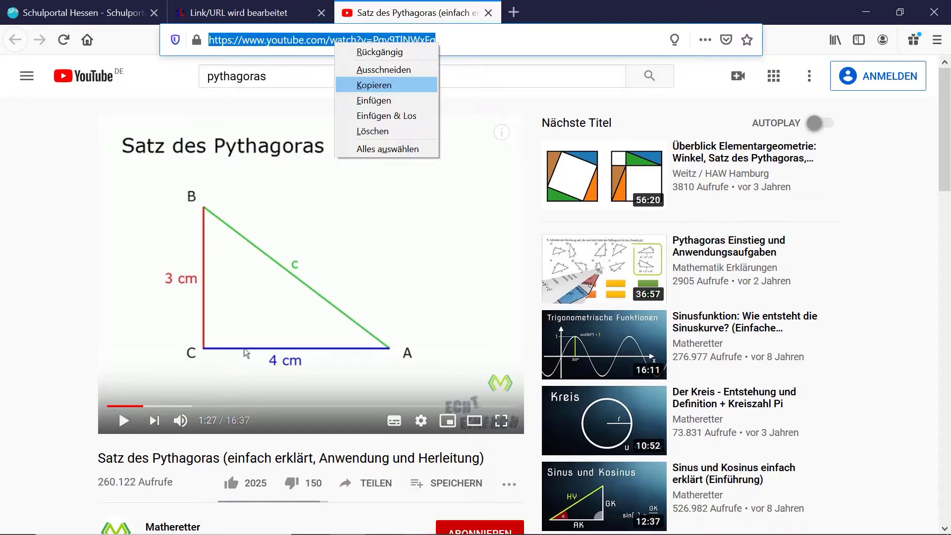
click(360, 85)
click(255, 12)
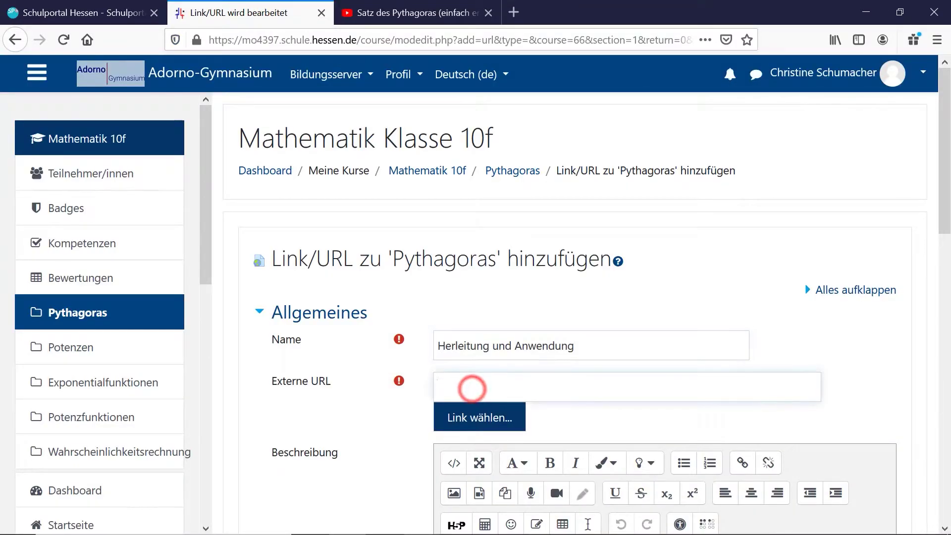
right_click(471, 389)
click(520, 292)
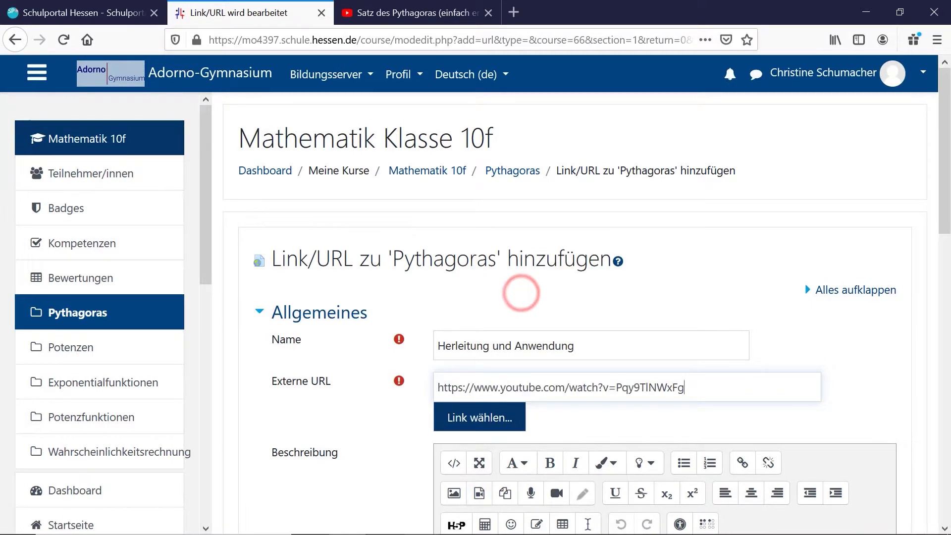
Set the link's display option to Einbetten, then save the resource and display it.
scroll(574, 312, down, 5)
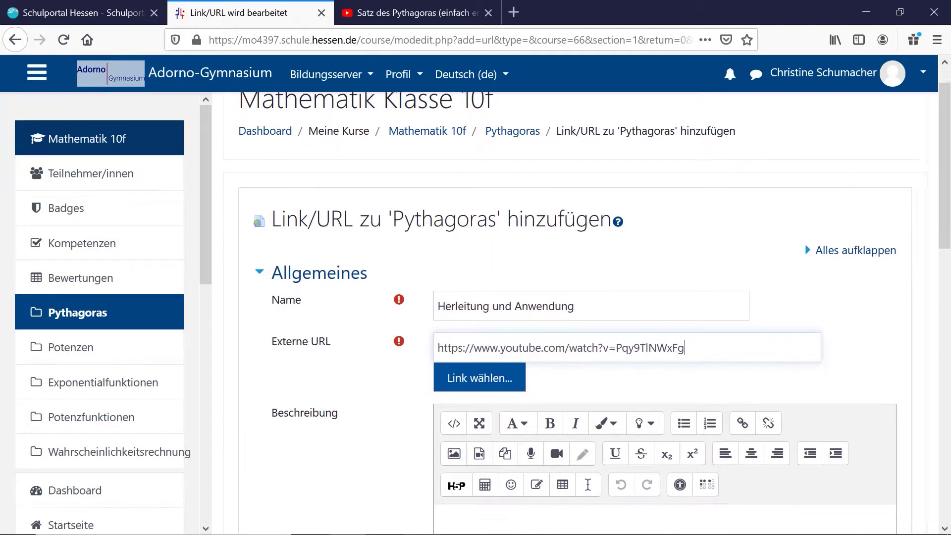
scroll(347, 351, down, 5)
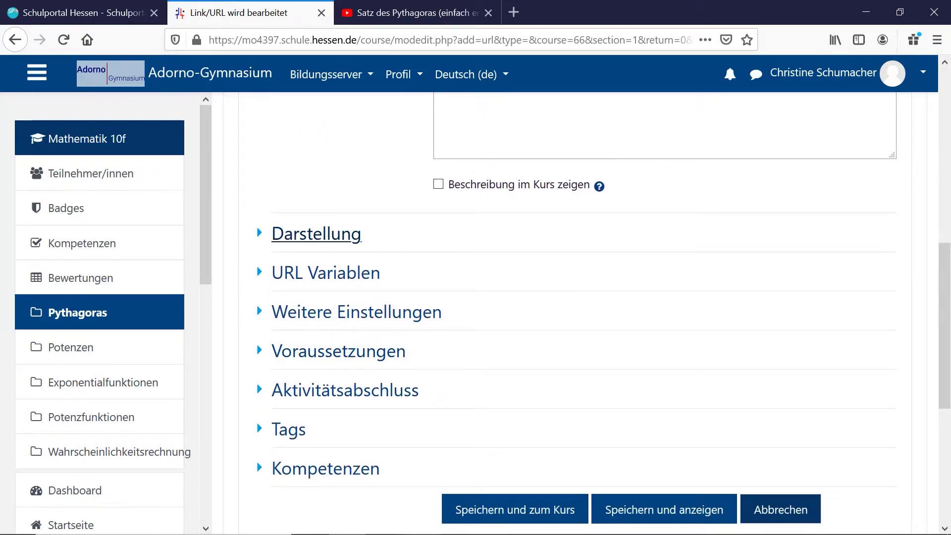
click(297, 232)
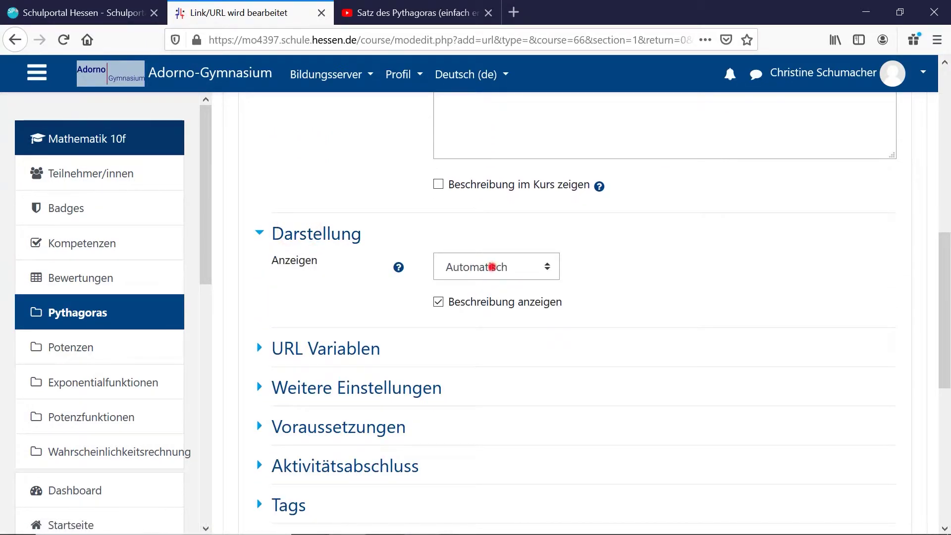
click(492, 267)
click(475, 312)
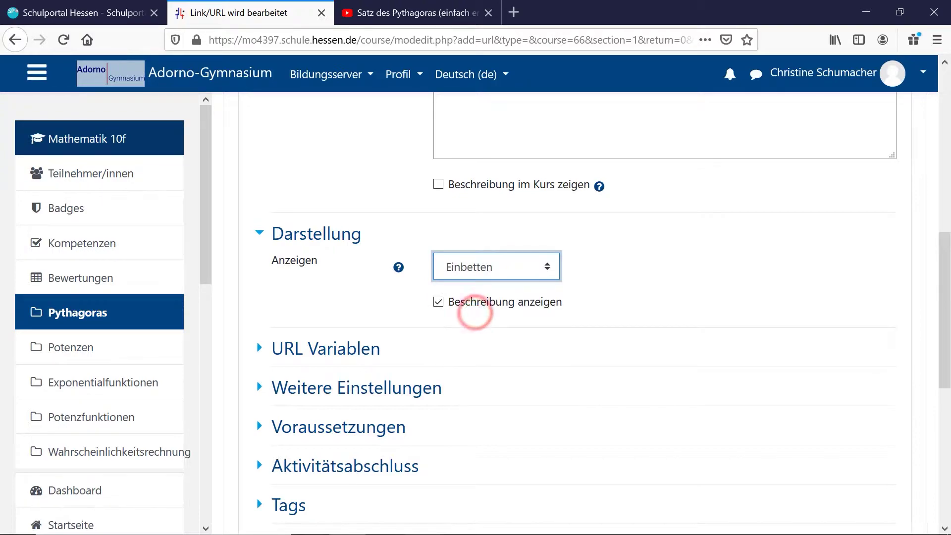
scroll(664, 436, down, 3)
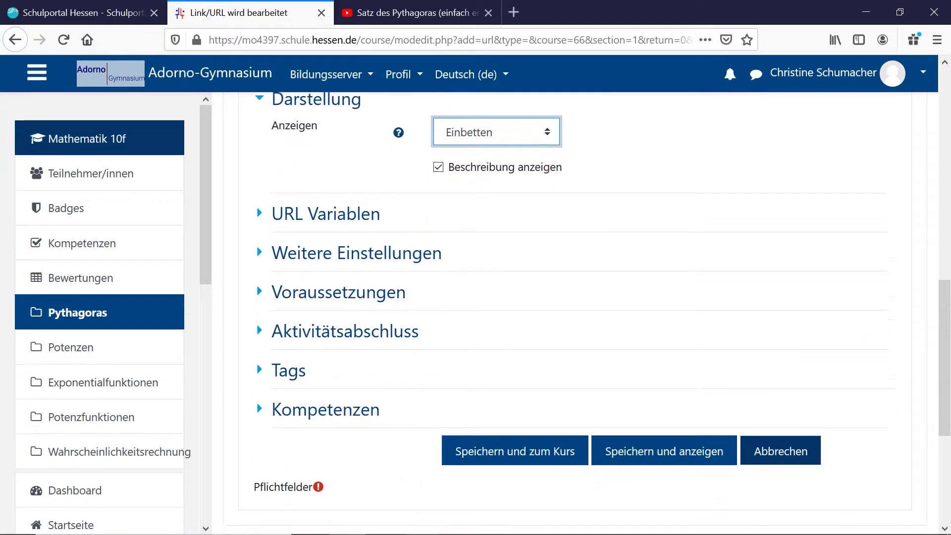
click(633, 434)
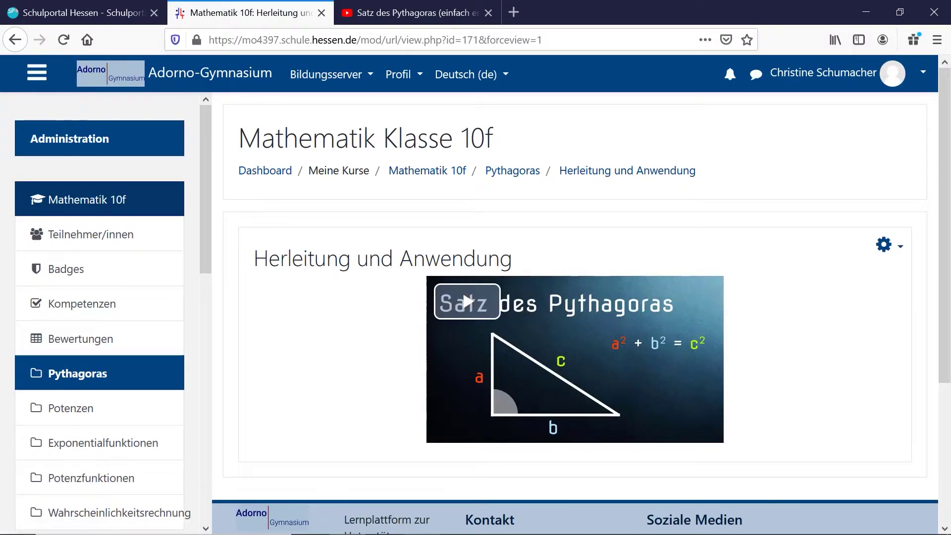
Return to the Mathematik 10f course, add an Aufgabe activity to the Pythagoras section and name it "Anwendung 1".
click(427, 170)
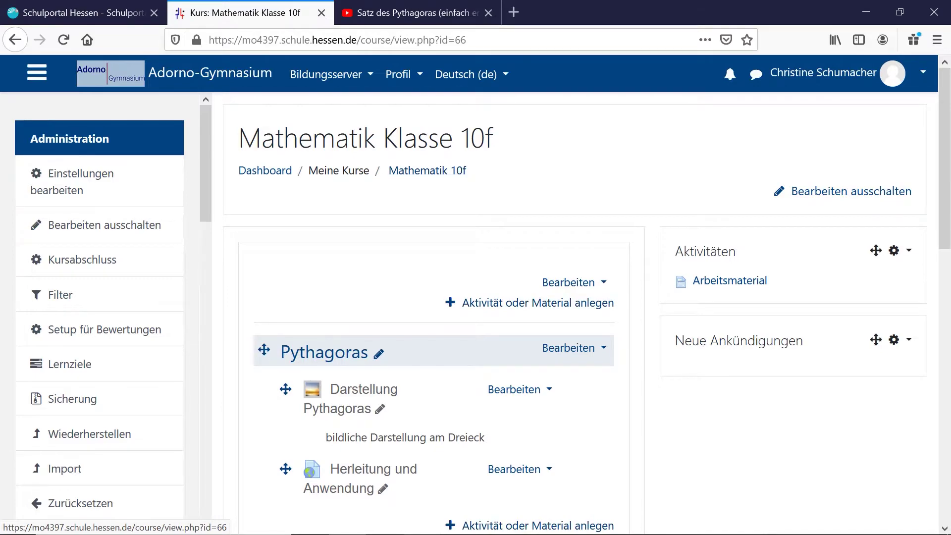
scroll(426, 233, down, 3)
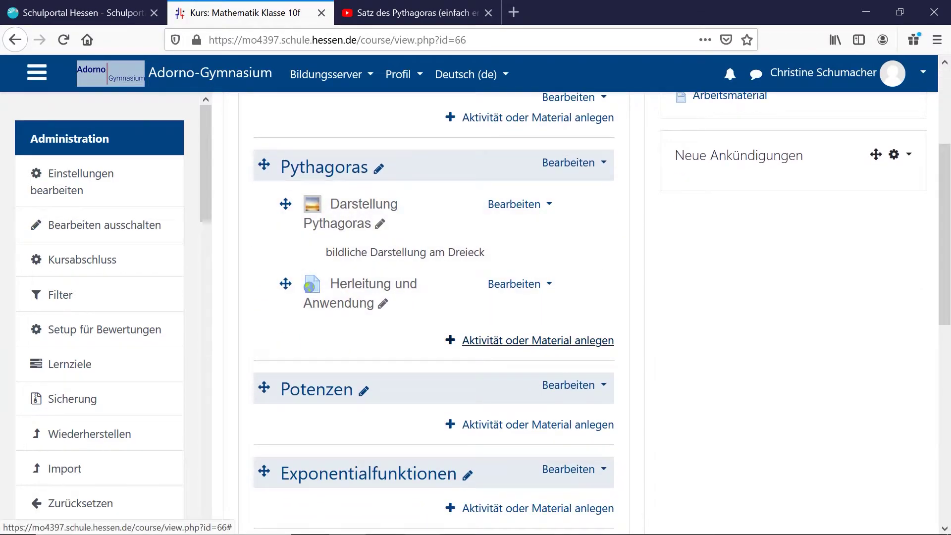
click(502, 341)
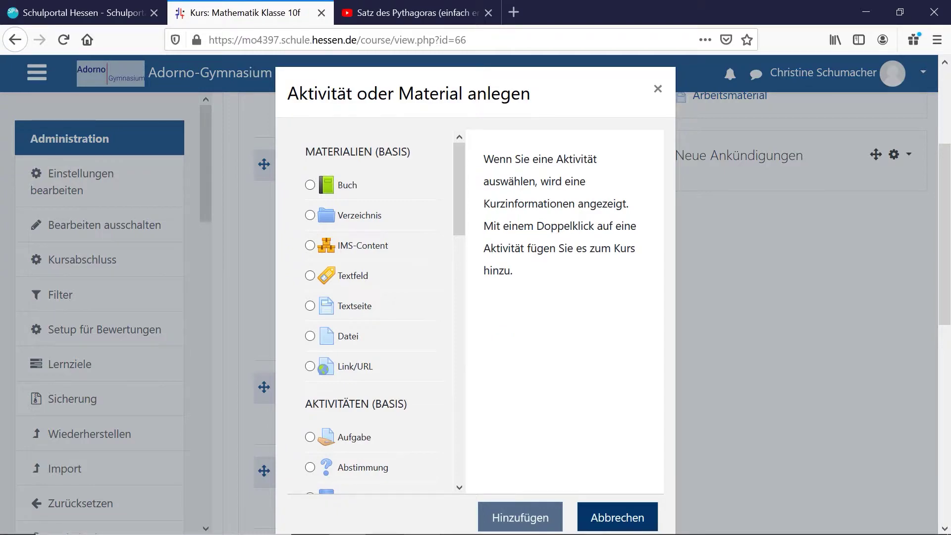
click(354, 437)
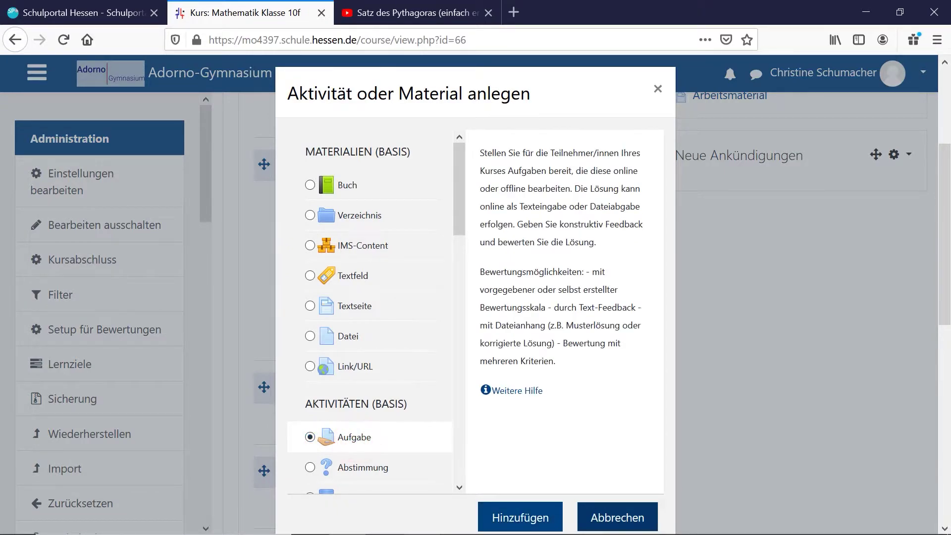
click(514, 512)
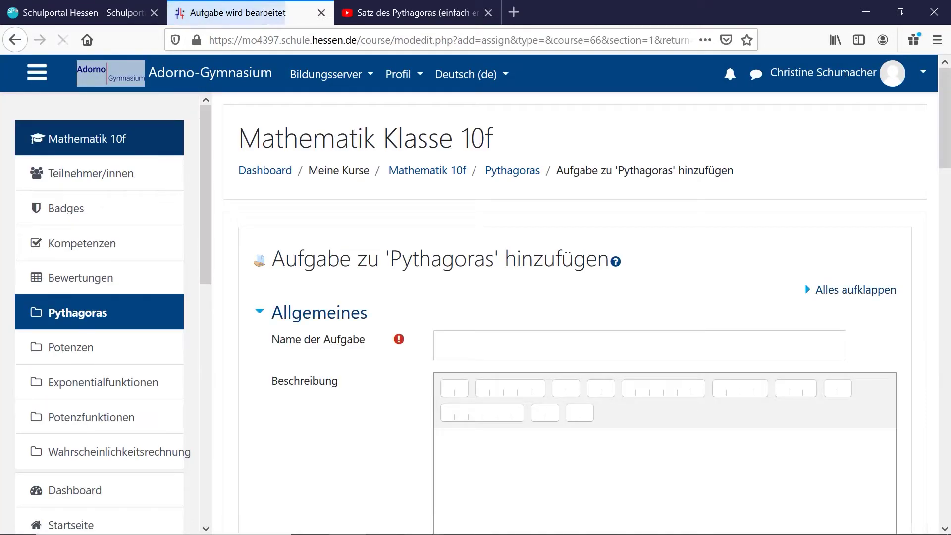
click(521, 342)
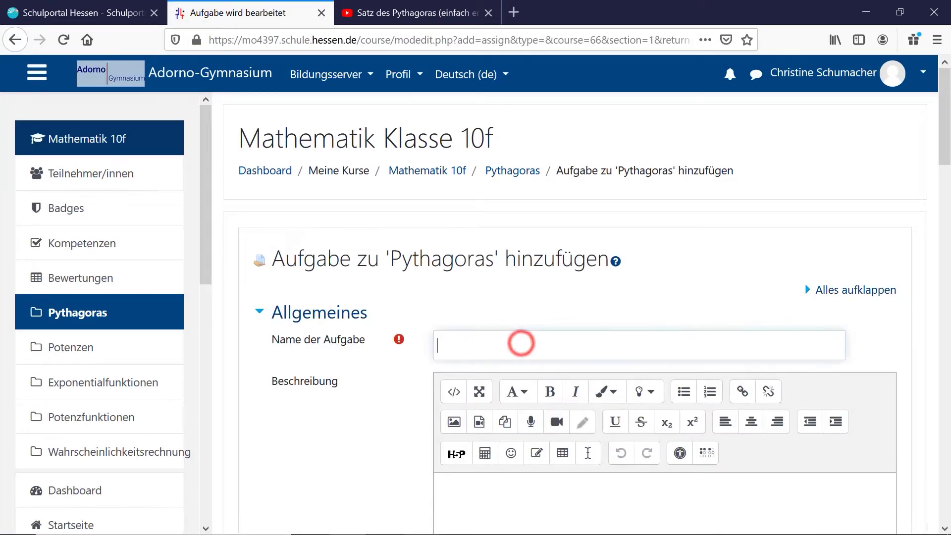
text(Anwendung 1)
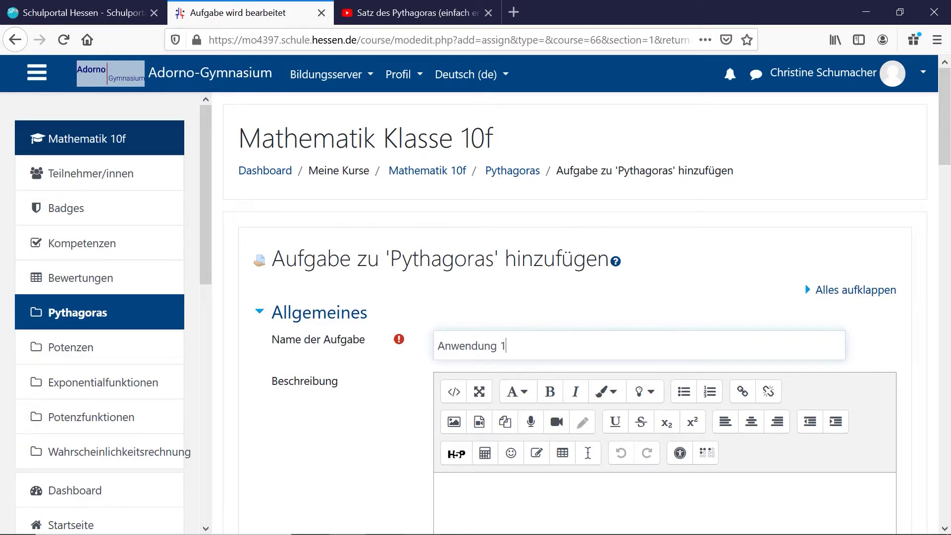
Enter the assignment description "Bitte benenne deine Datei wie folgt: Nachname_Anwendung_1" and enable showing it on the course page.
scroll(585, 297, down, 3)
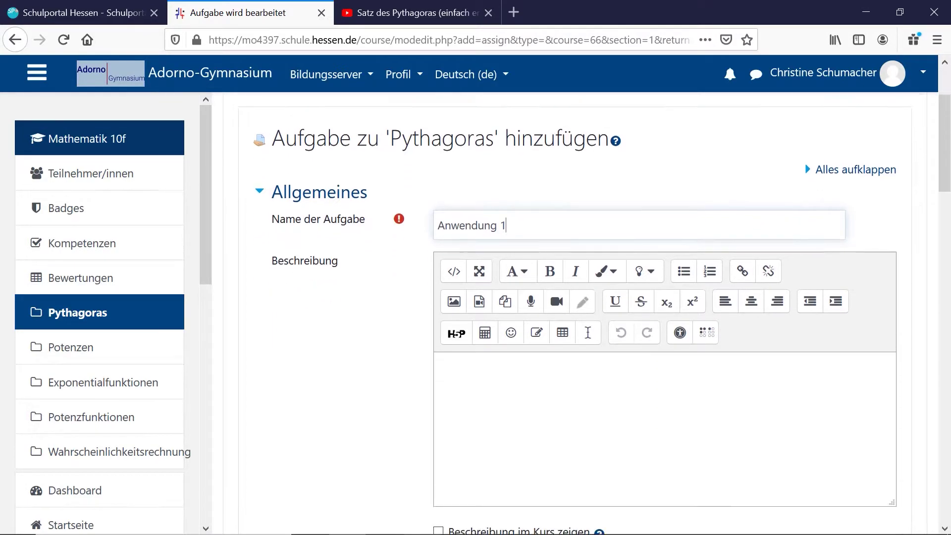
click(464, 342)
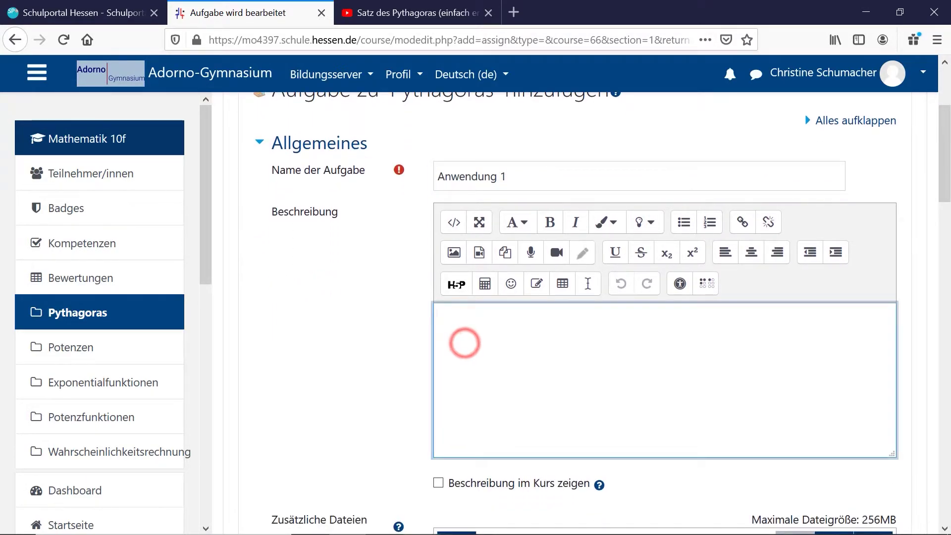
text(B)
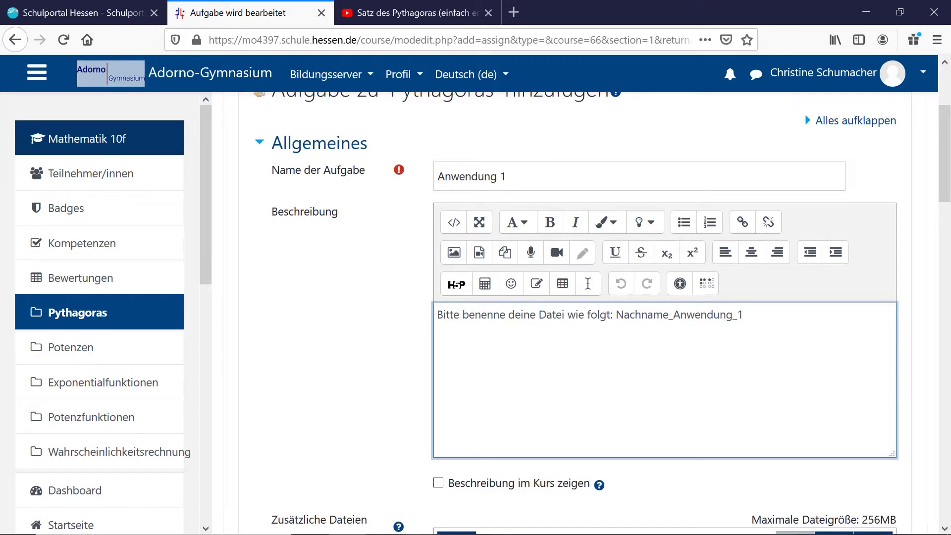
scroll(594, 312, down, 5)
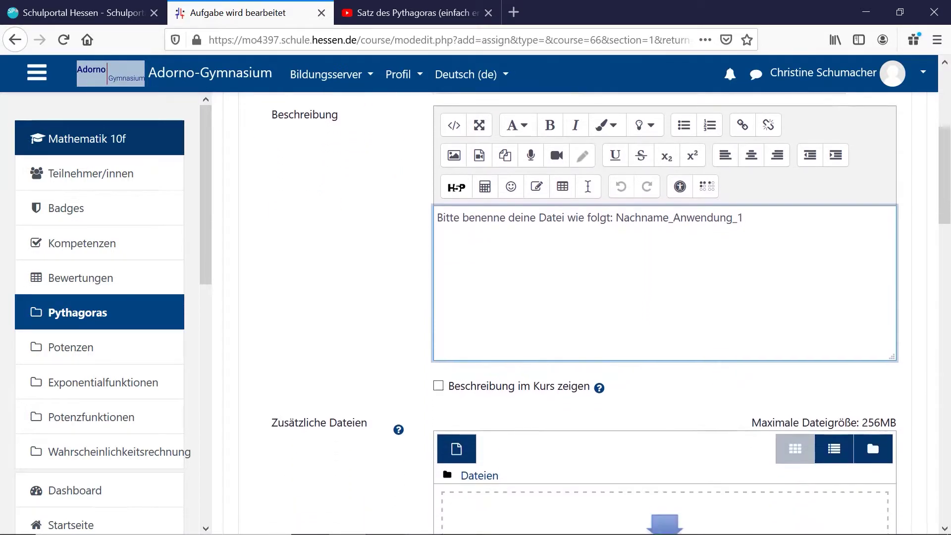
click(439, 349)
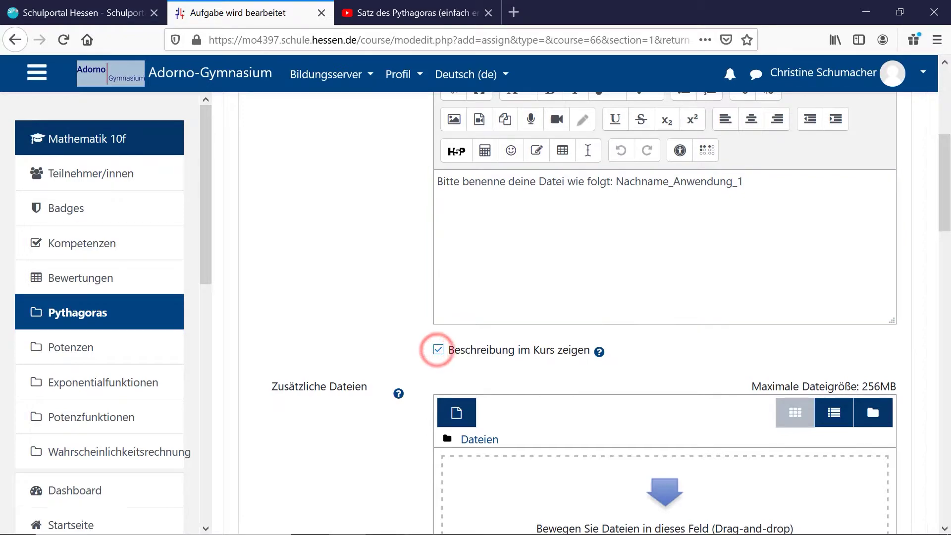
Deactivate the "An Bewertung erinnern" date in the assignment's Verfügbarkeit settings.
scroll(438, 349, down, 5)
scroll(594, 312, down, 8)
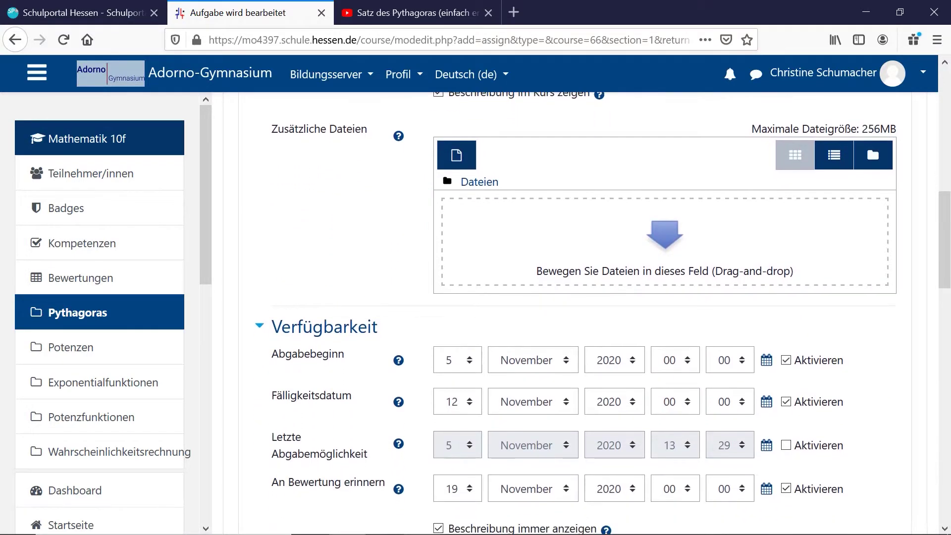
scroll(594, 312, down, 1)
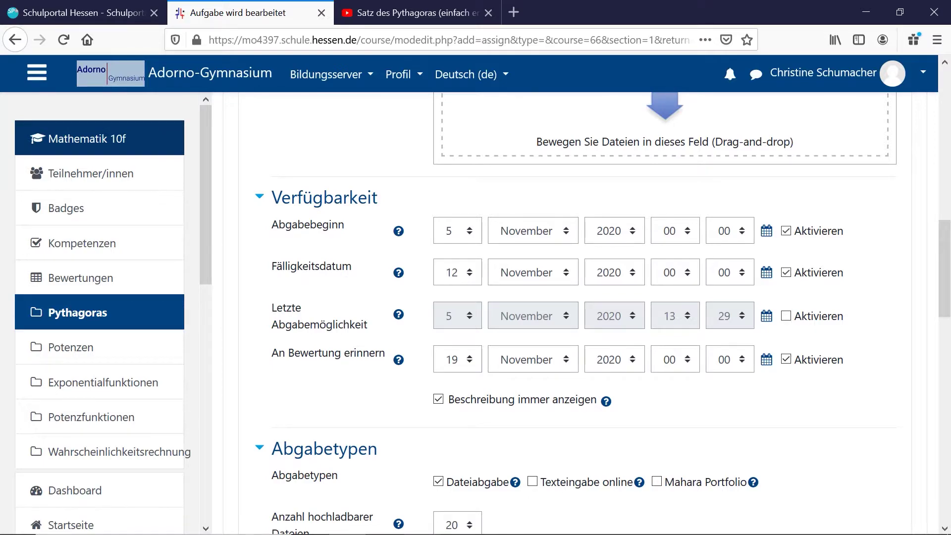
click(787, 359)
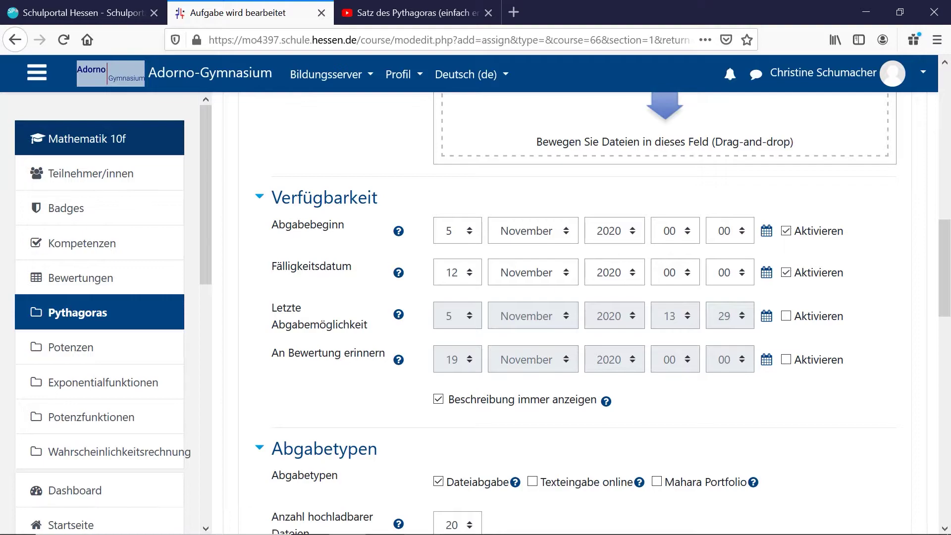
Read the help texts for Abgabebeginn, An Bewertung erinnern and the submission types Dateiabgabe and Texteingabe online.
click(398, 230)
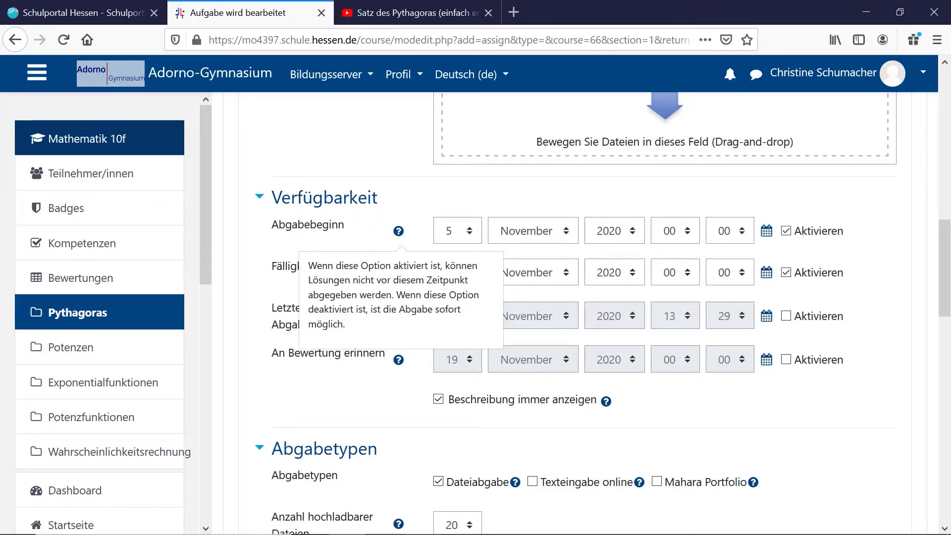
click(398, 360)
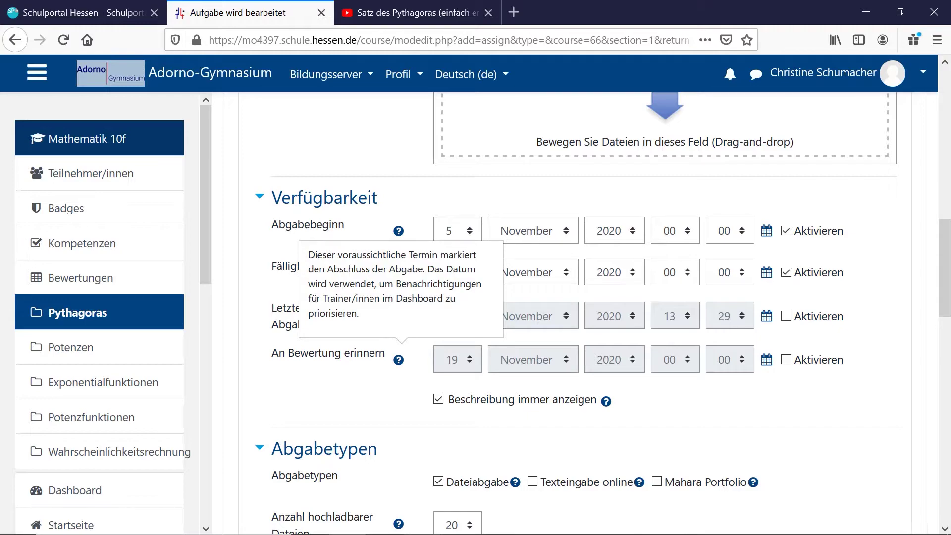
click(389, 450)
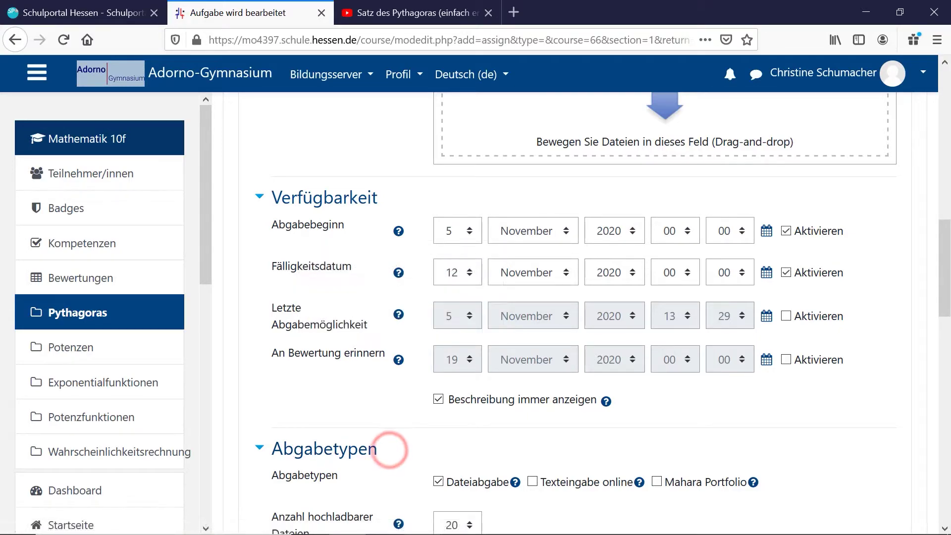
scroll(390, 450, down, 4)
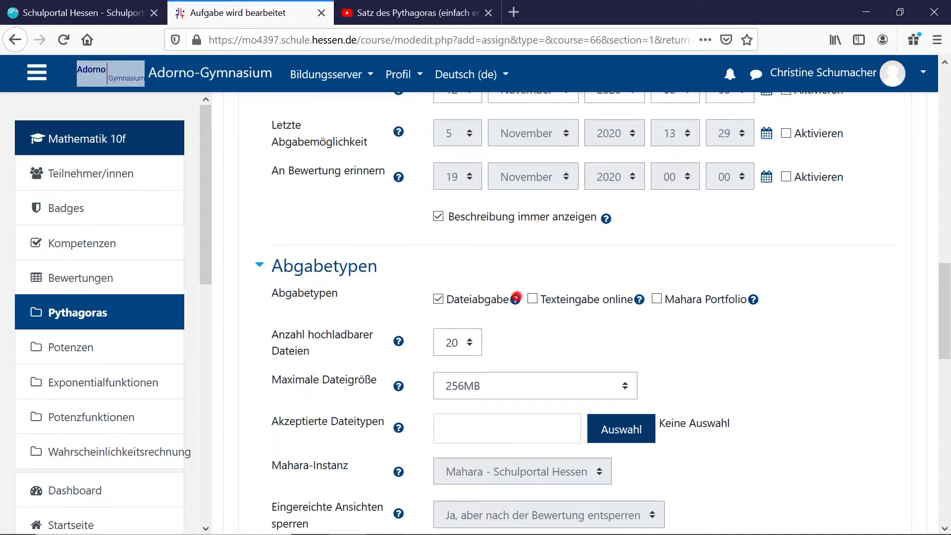
click(515, 298)
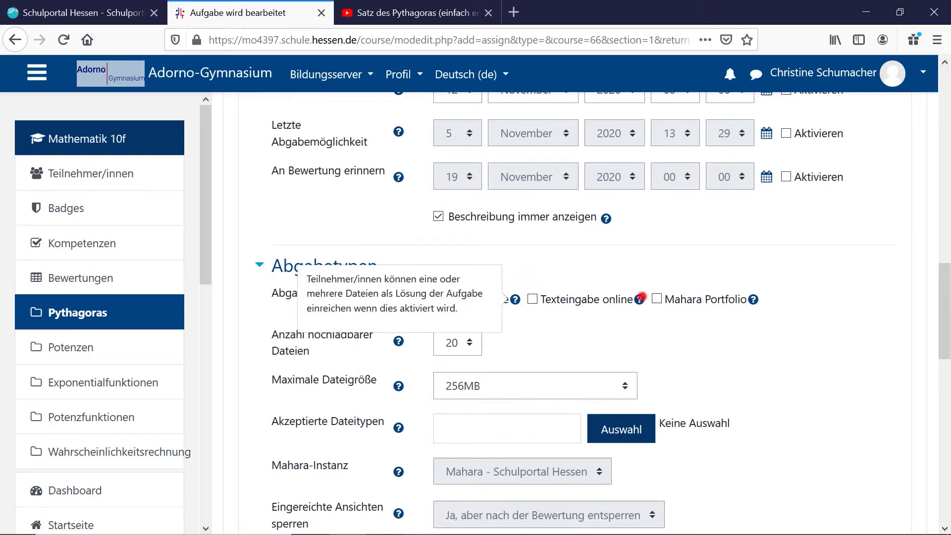
click(639, 299)
click(676, 340)
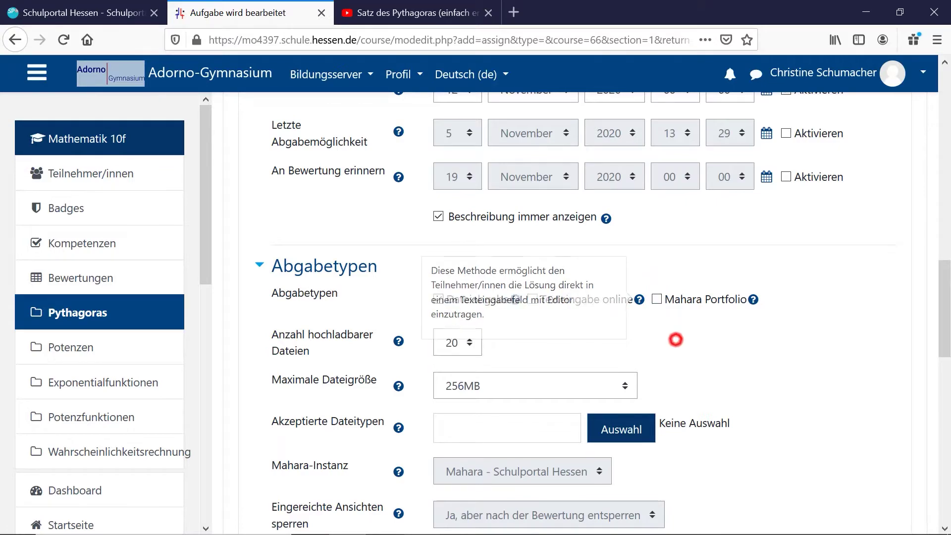
Expand the Feedback-Typen settings and read the help texts for Feedback als Kommentar and Anmerkungen im PDF.
scroll(676, 340, down, 6)
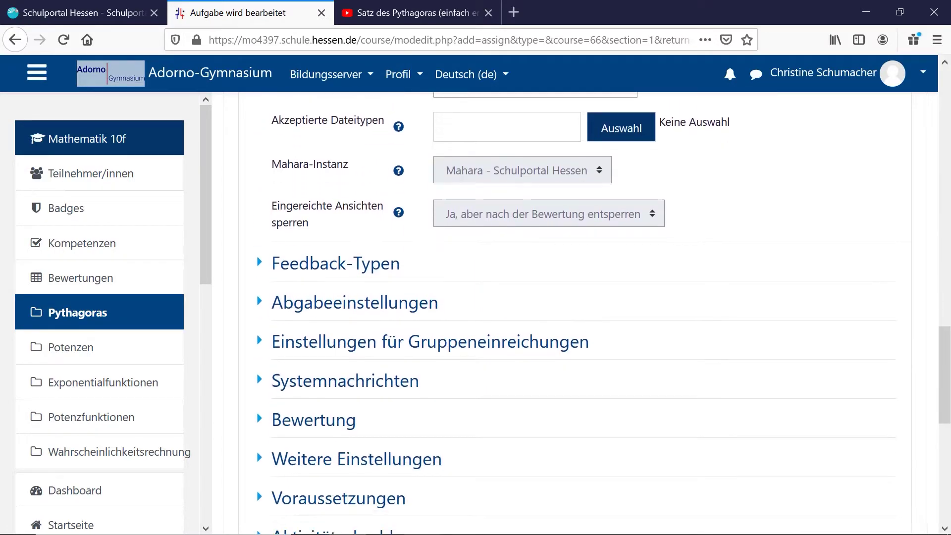
scroll(595, 312, down, 2)
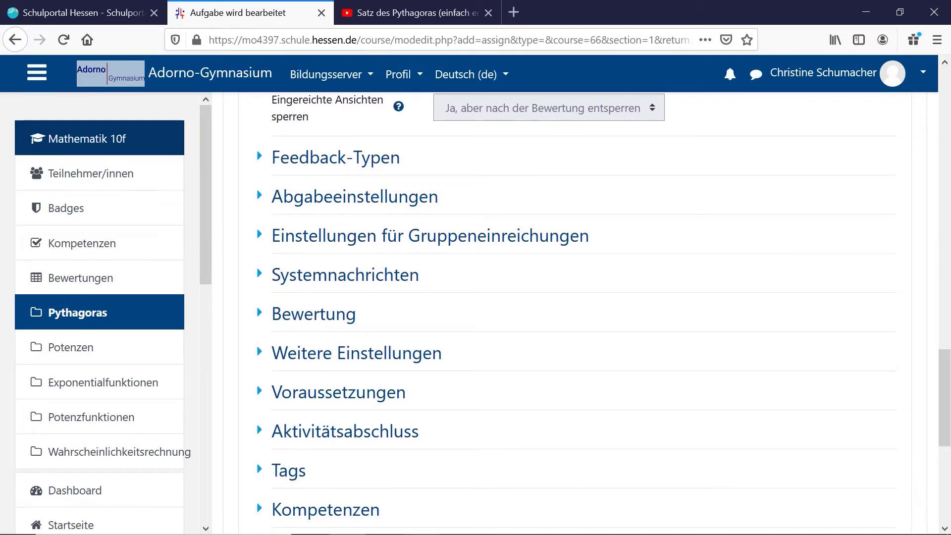
click(320, 156)
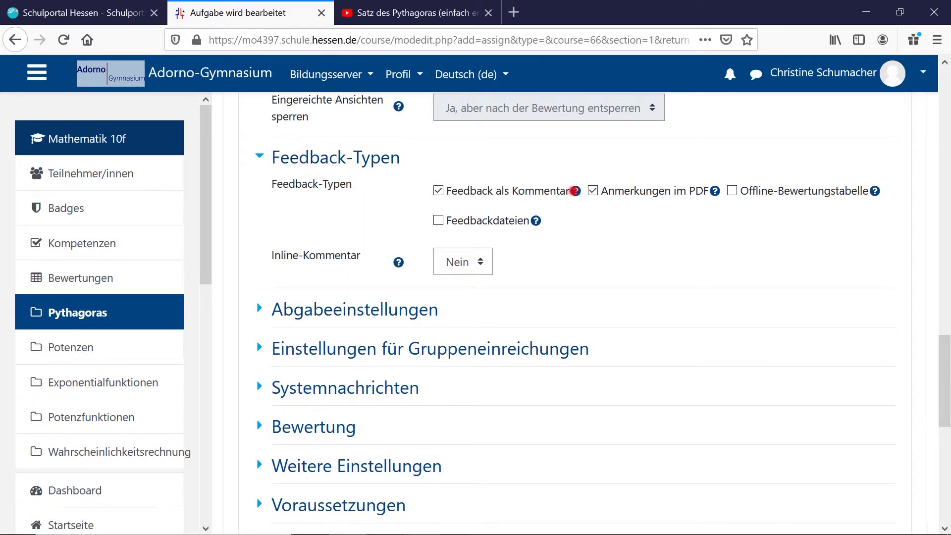
click(575, 191)
click(714, 191)
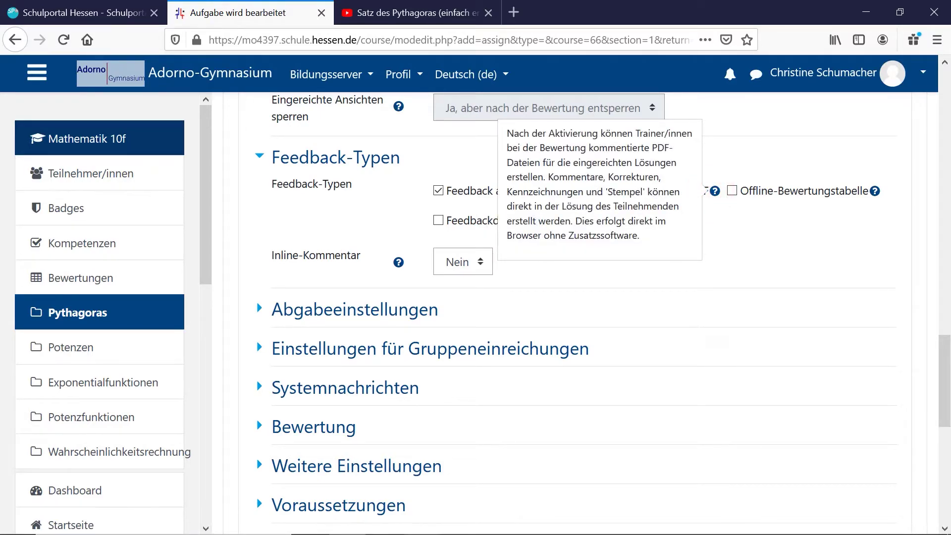
click(631, 272)
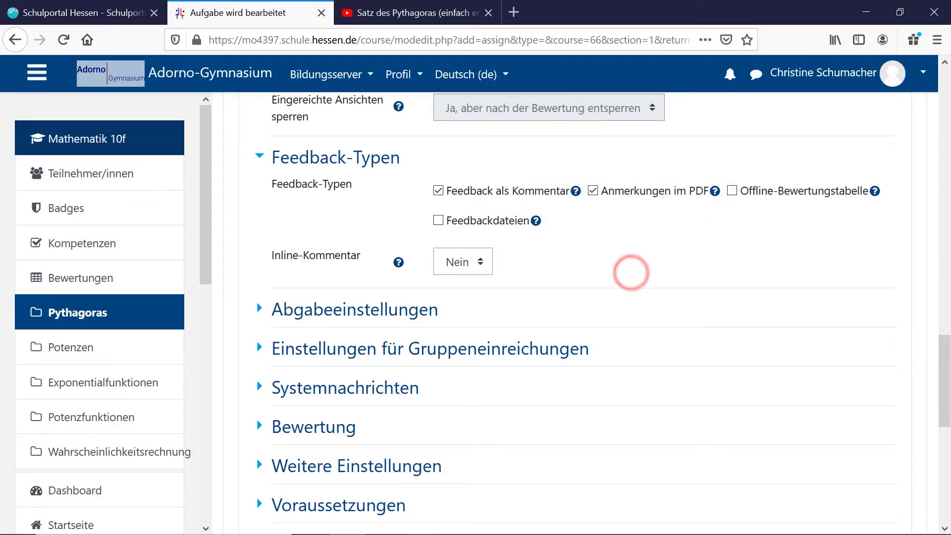
Save the assignment "Anwendung 1" and display it.
scroll(630, 272, down, 4)
scroll(581, 313, down, 3)
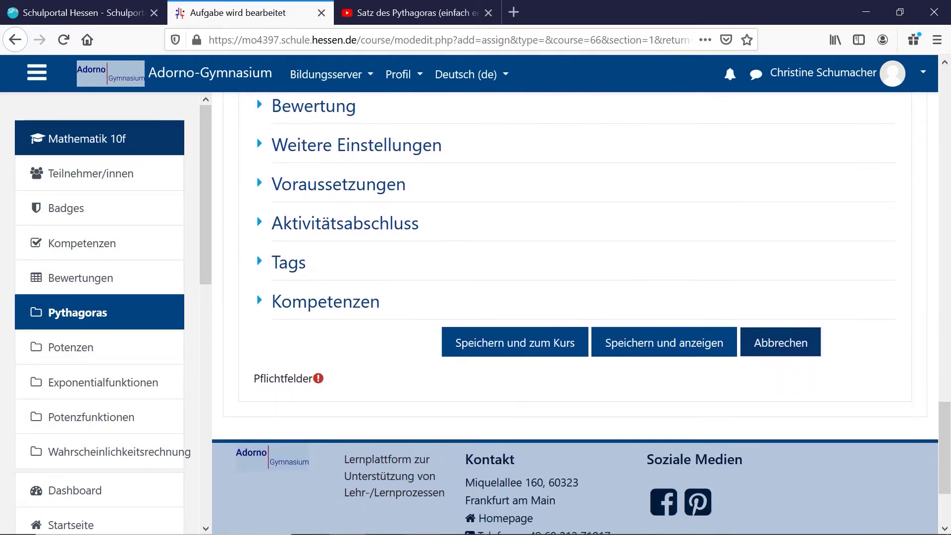
click(636, 334)
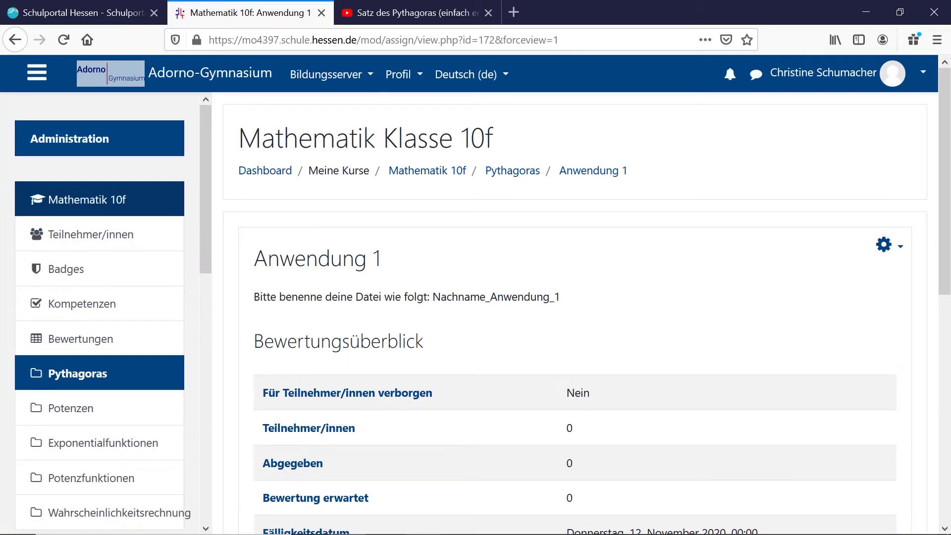
Return to the Mathematik 10f course, add a Forum activity to the Pythagoras section and name it "Verständnisfragen zu Anwendungen".
click(416, 170)
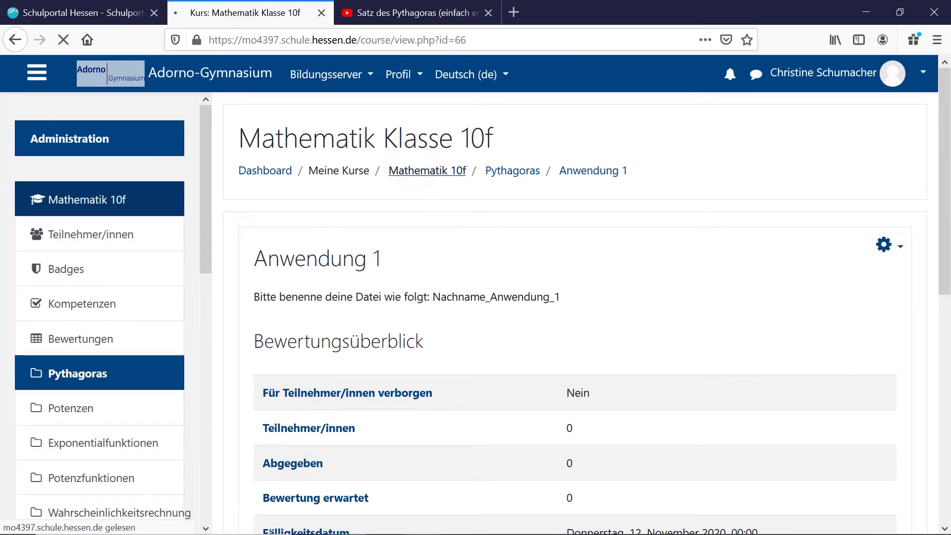
scroll(433, 317, down, 3)
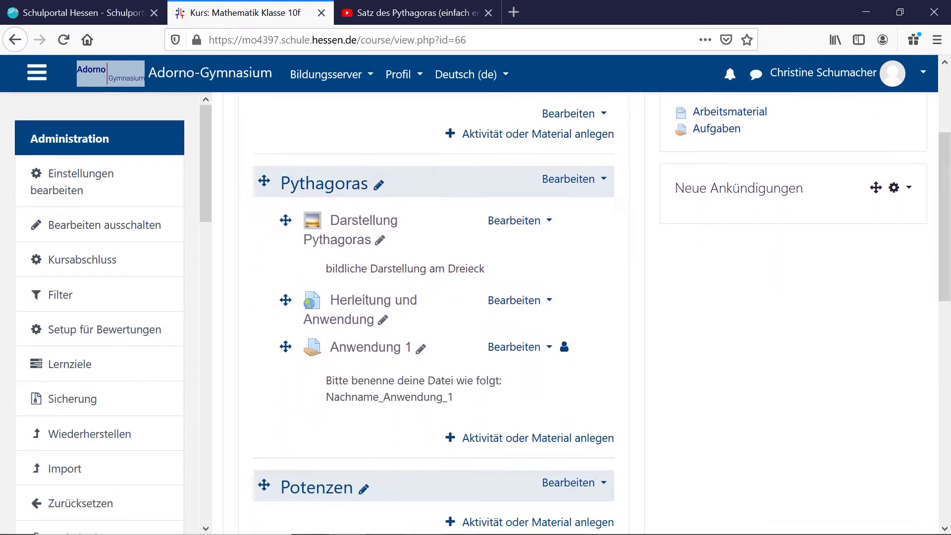
scroll(534, 358, down, 2)
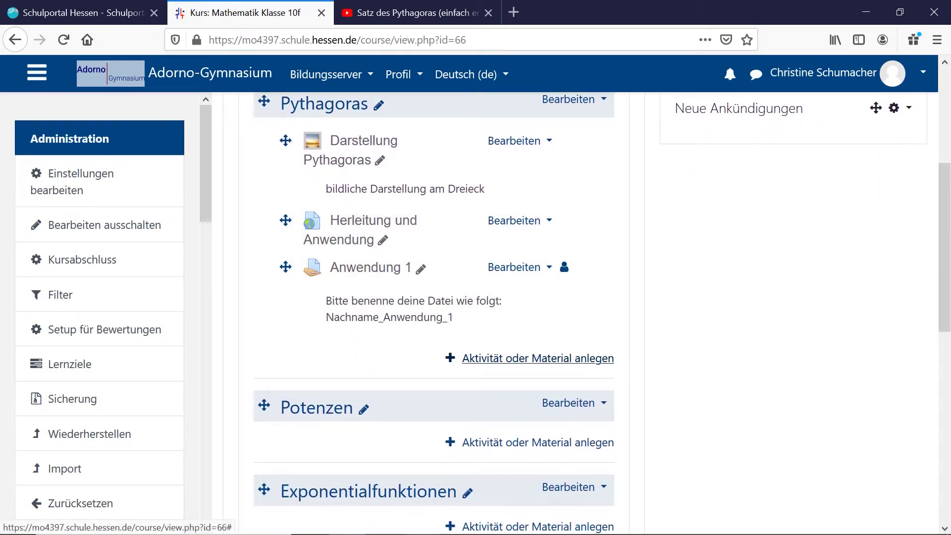
click(517, 356)
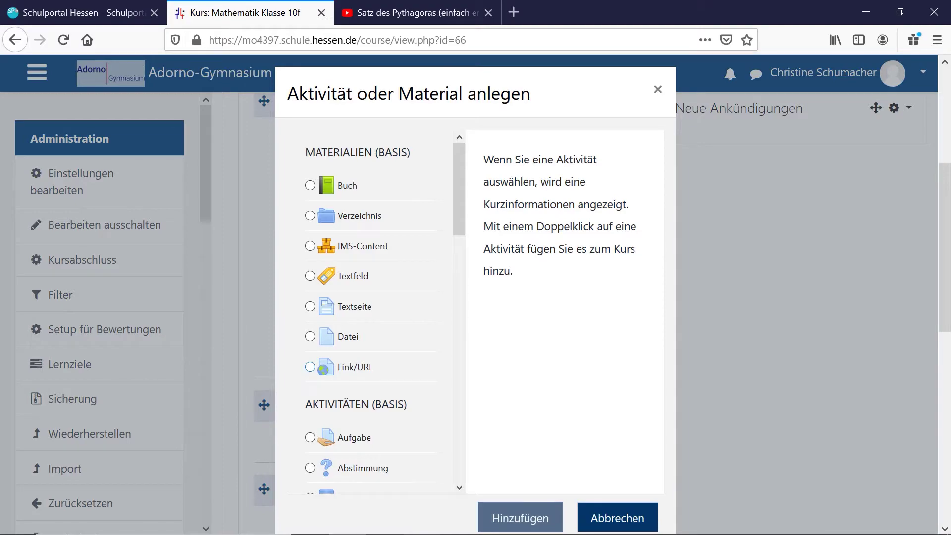
scroll(351, 357, down, 4)
click(351, 357)
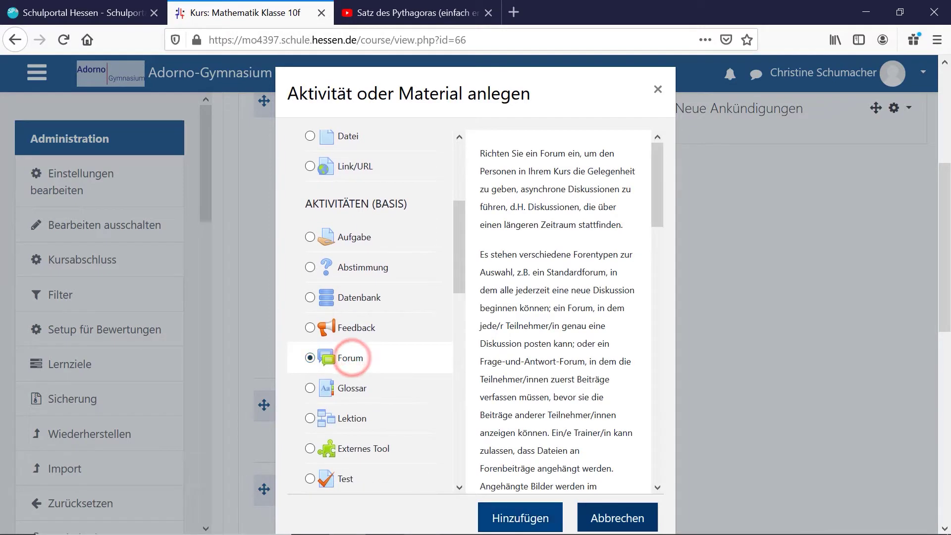
click(521, 519)
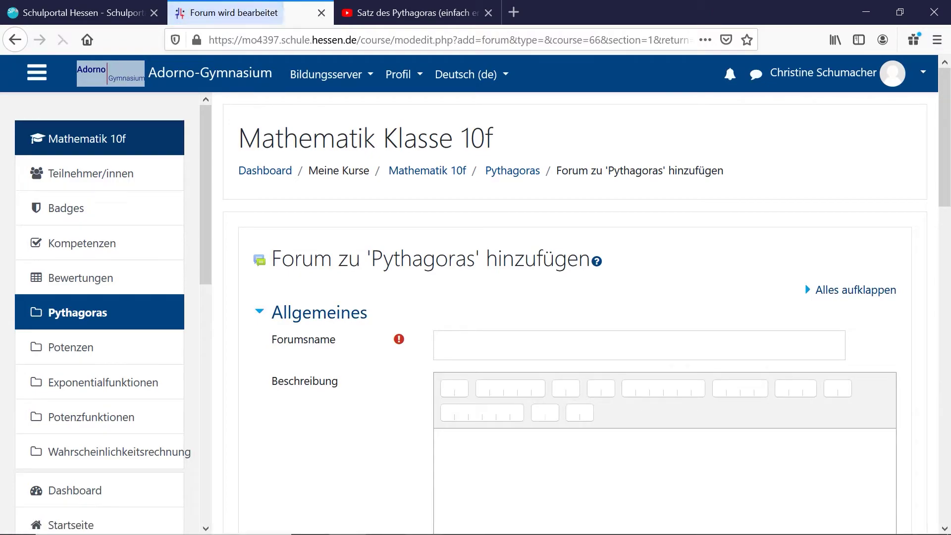
click(474, 353)
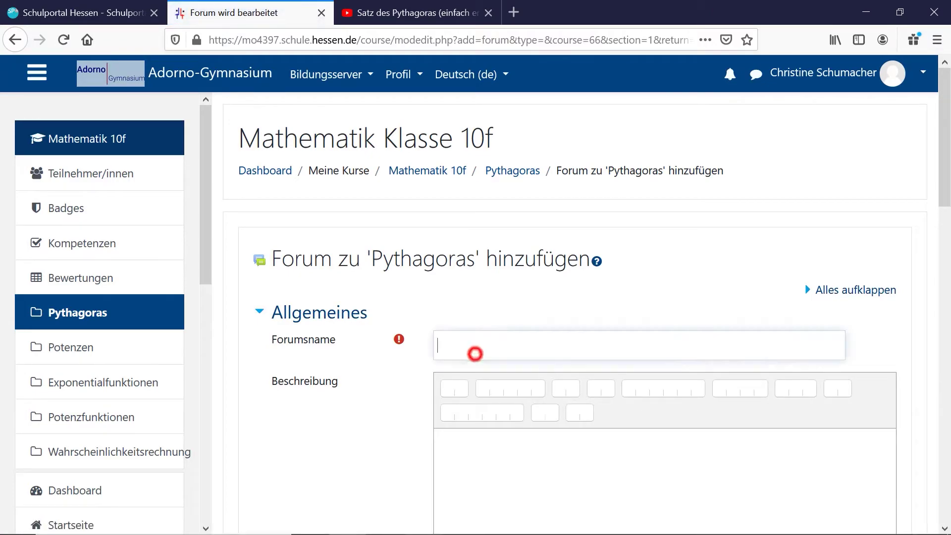
text(Verständnisfragen zu Anwendungen)
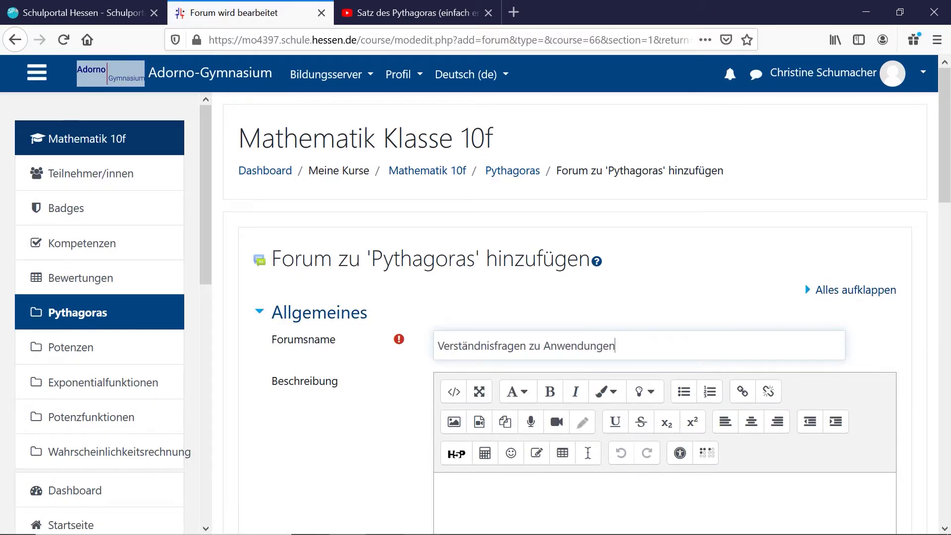
Save the new forum with its default settings and display it.
scroll(579, 297, down, 7)
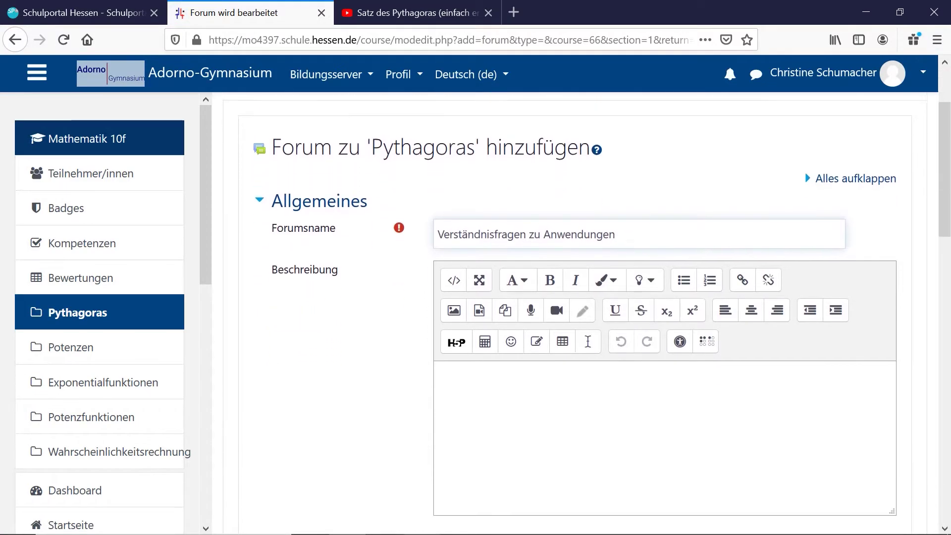
scroll(579, 297, down, 9)
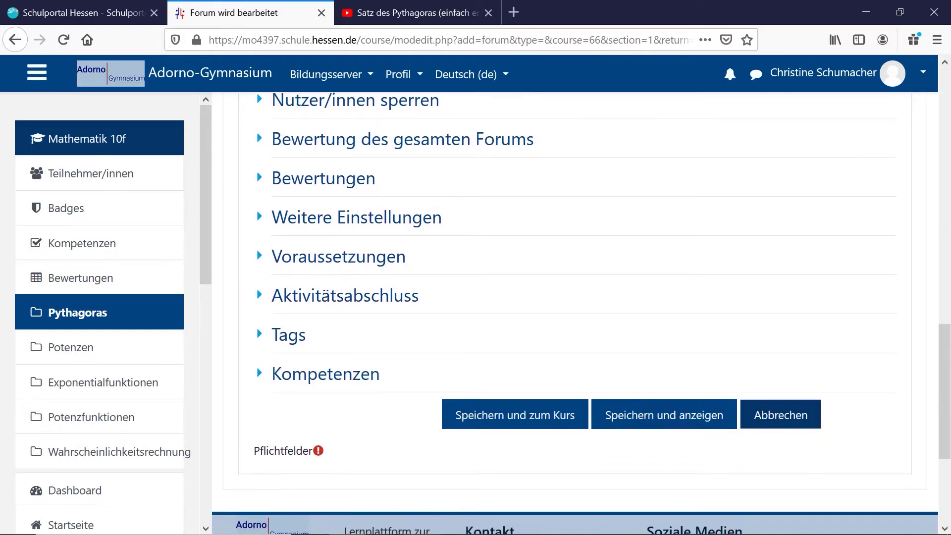
click(622, 414)
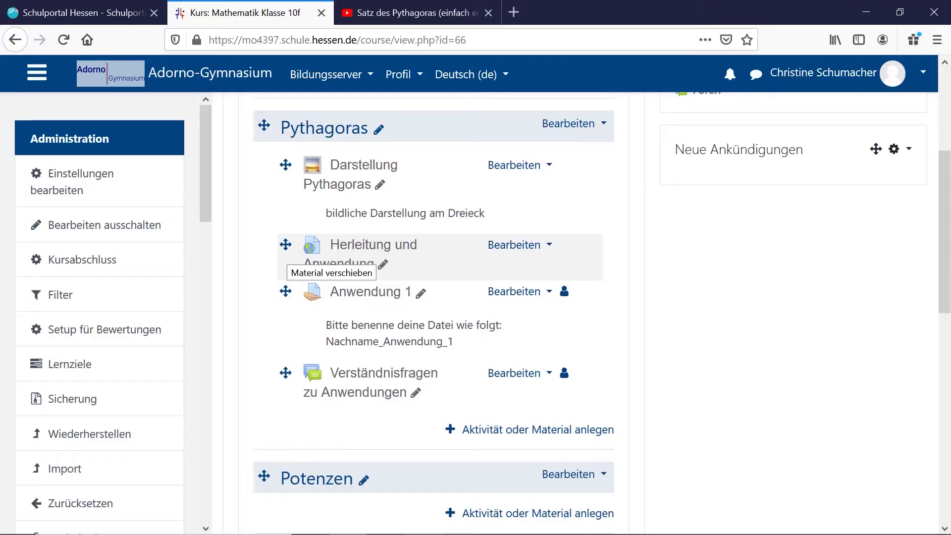
Move the "Herleitung und Anwendung" link above "Darstellung Pythagoras" in the Pythagoras section.
scroll(285, 263, down, 1)
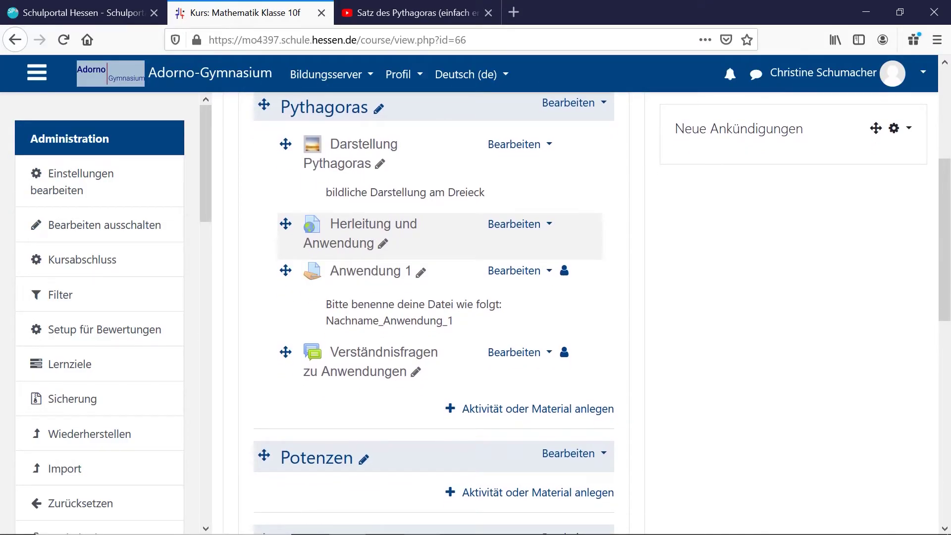
drag(285, 223, 285, 146)
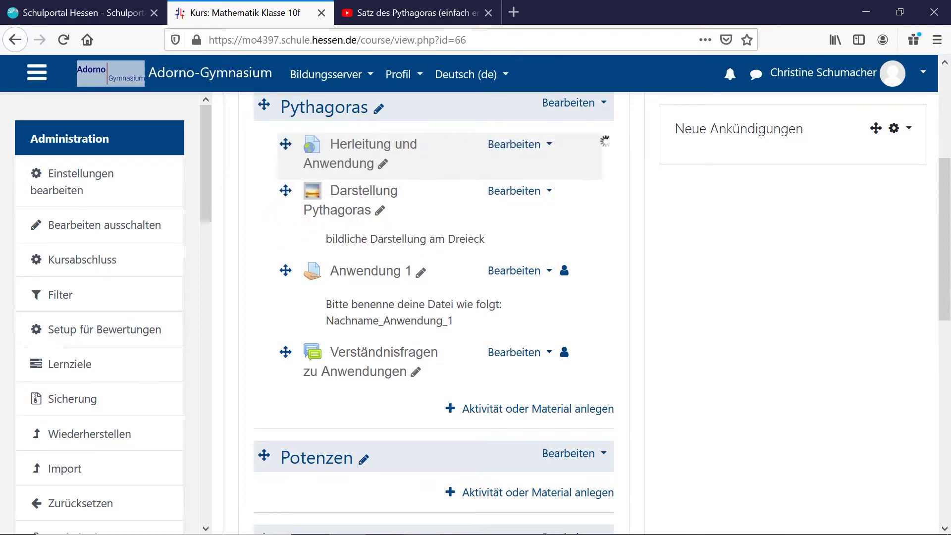
scroll(433, 312, down, 3)
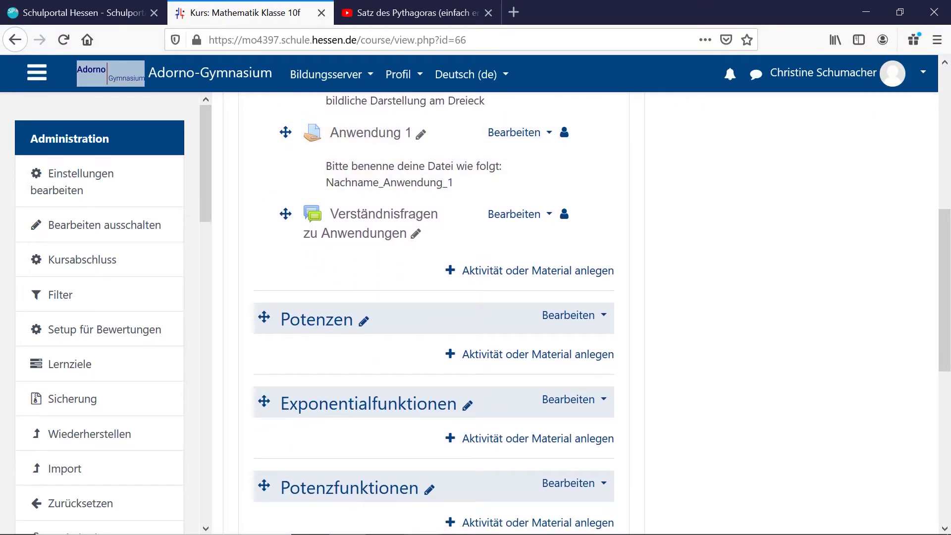
Move the Potenzfunktionen section above the Exponentialfunktionen section in the course.
drag(263, 483, 264, 402)
scroll(434, 312, up, 5)
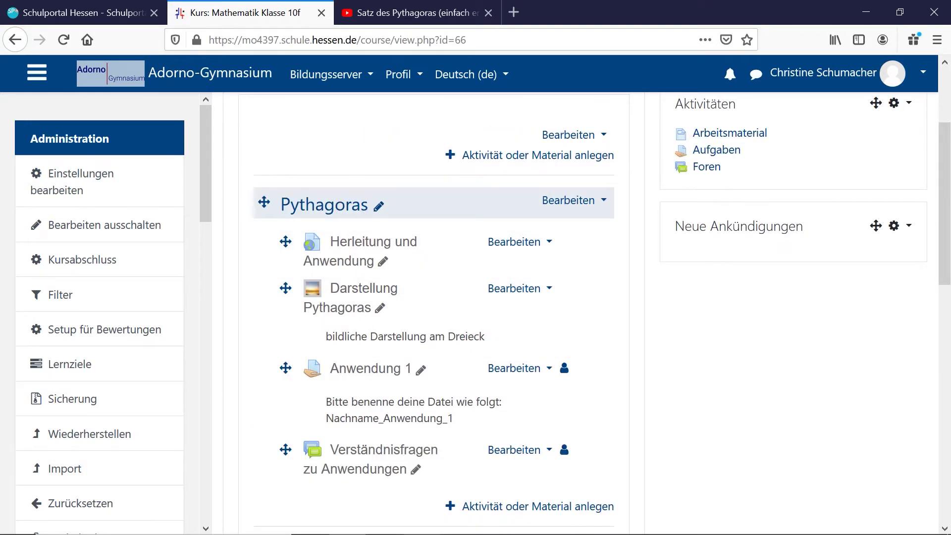
Browse the available activities and materials for the course and read the descriptions of Lektion and Verzeichnis.
click(564, 156)
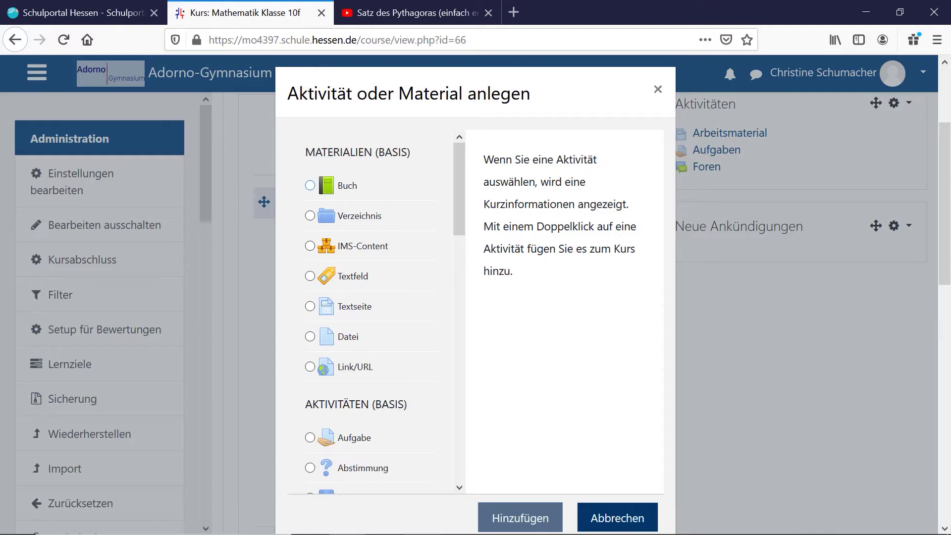
scroll(377, 317, down, 5)
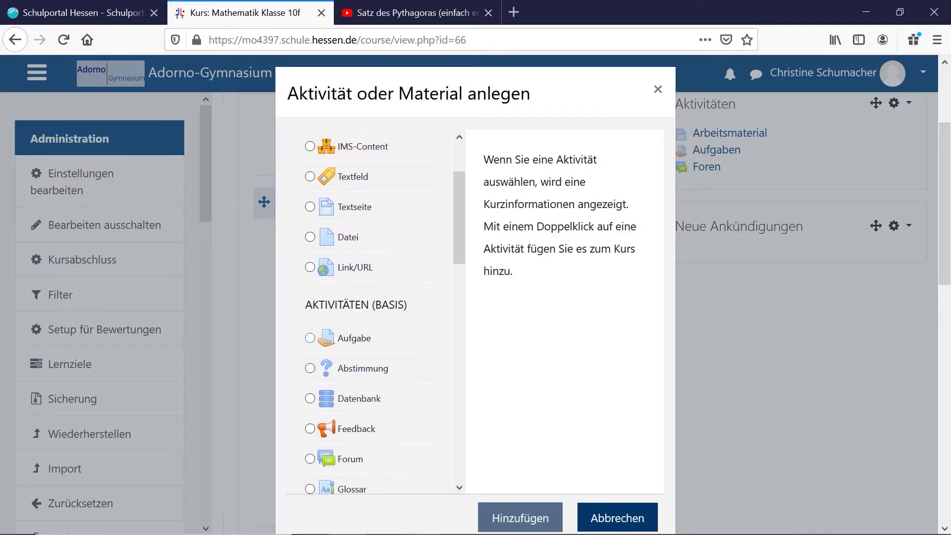
scroll(377, 317, down, 1)
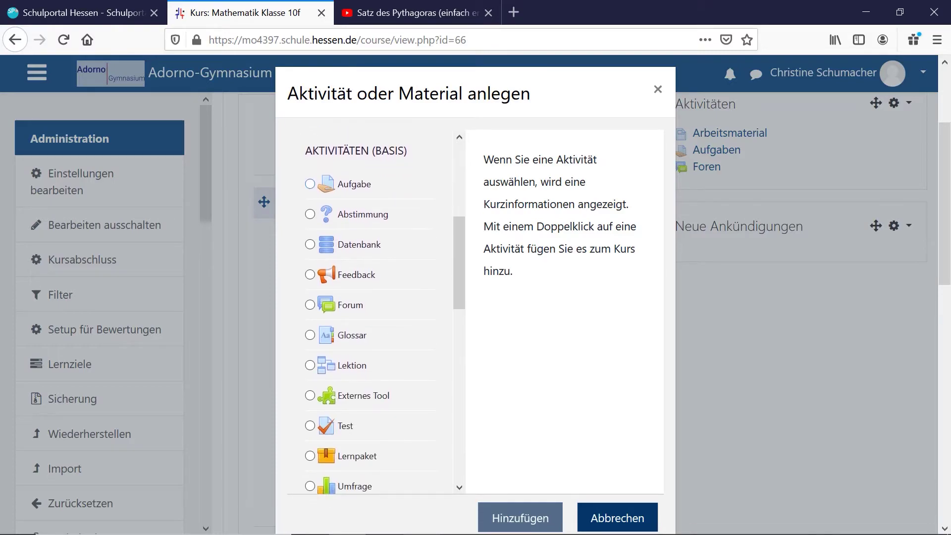
scroll(377, 317, down, 1)
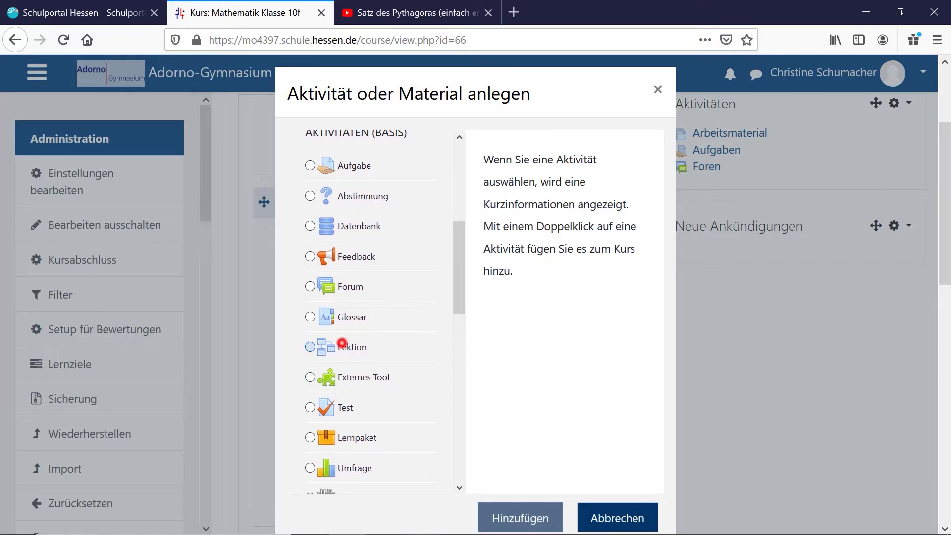
click(342, 343)
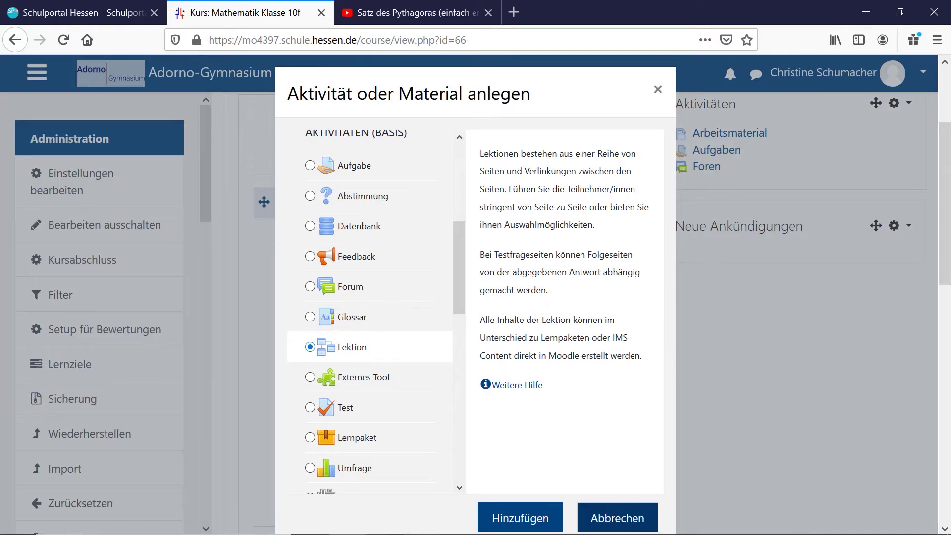
scroll(377, 312, up, 6)
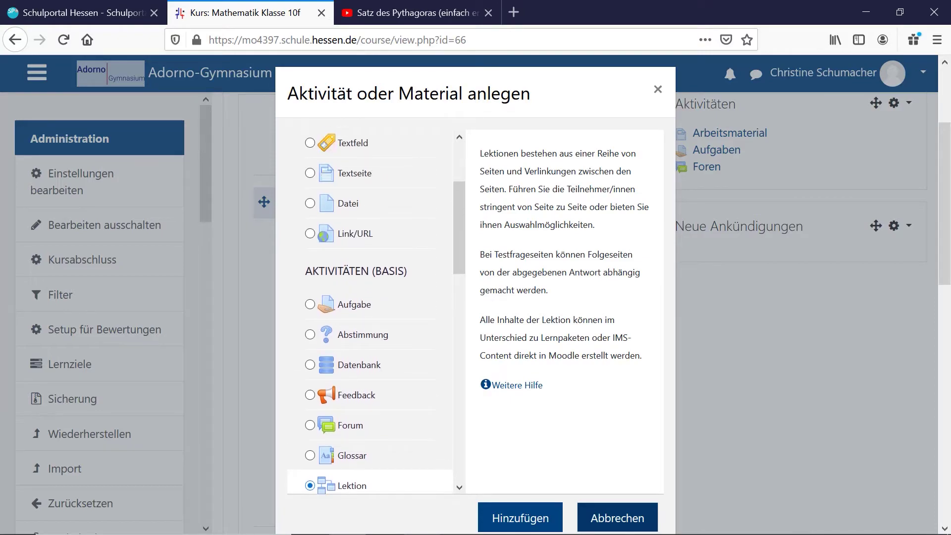
scroll(312, 339, up, 1)
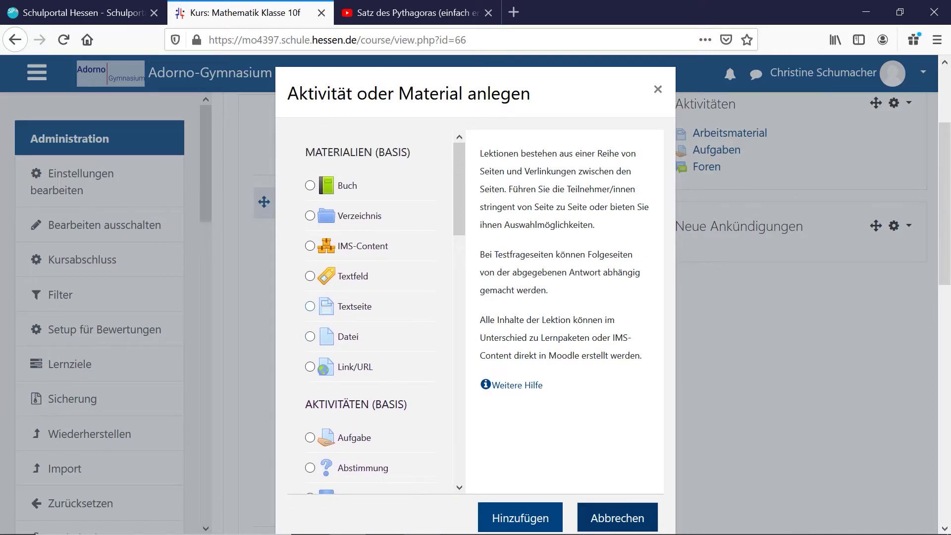
click(347, 217)
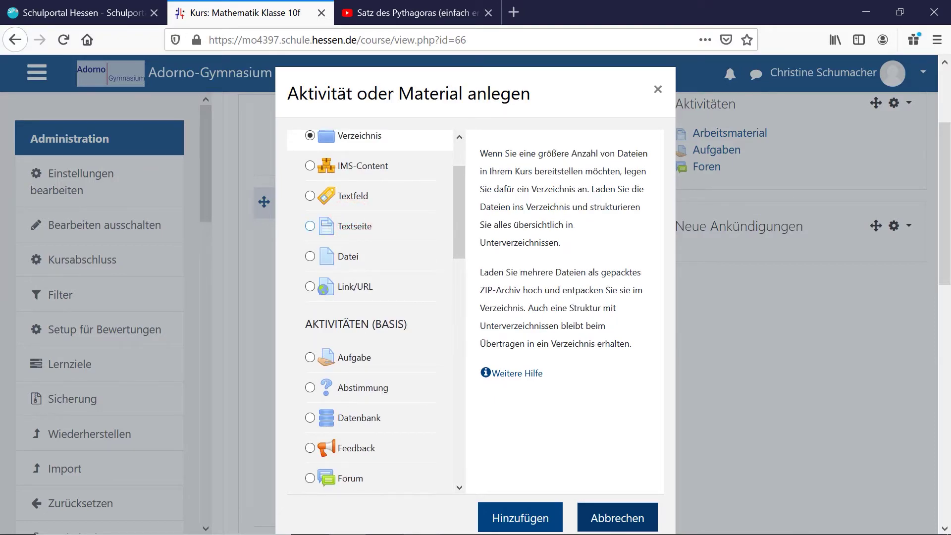
Read the descriptions of the Test and Interaktiver Inhalt activities and close the selection without adding anything.
scroll(367, 307, down, 3)
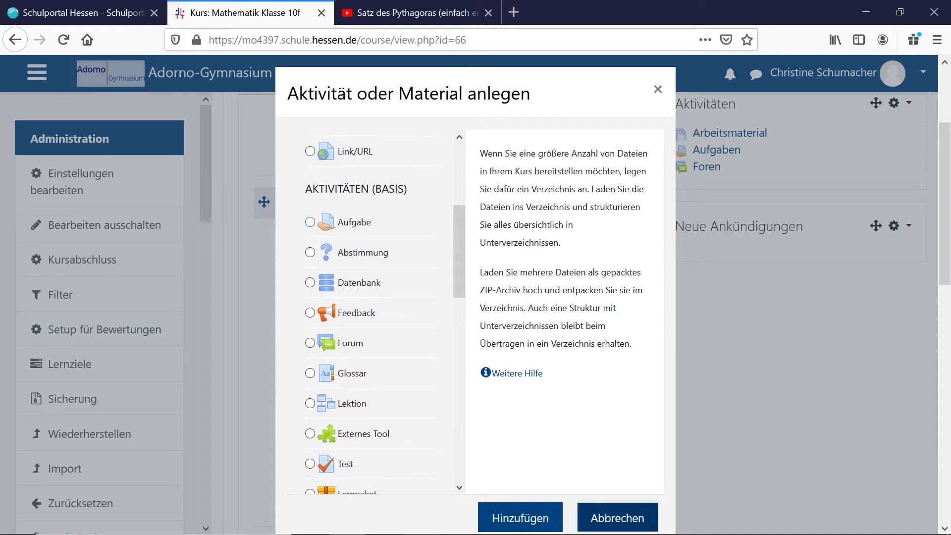
scroll(367, 307, down, 3)
click(341, 328)
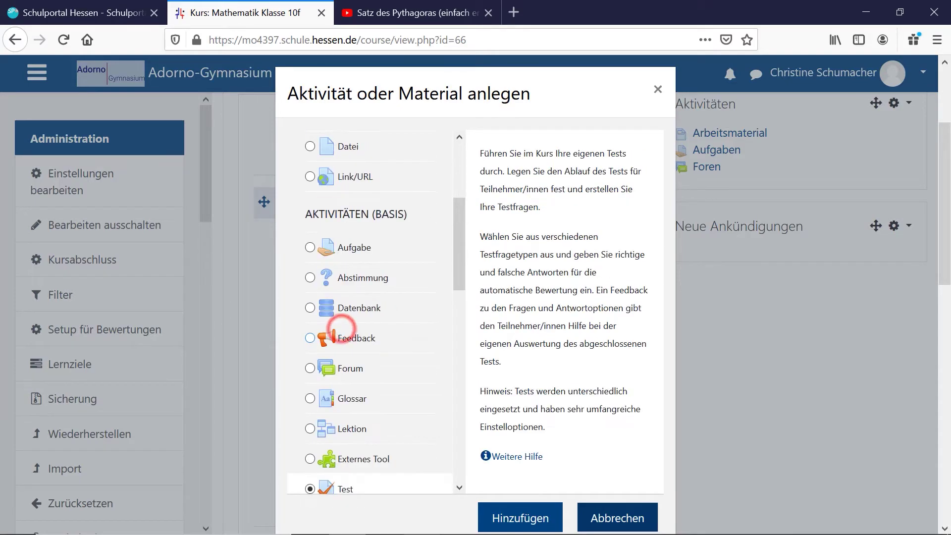
scroll(369, 312, down, 10)
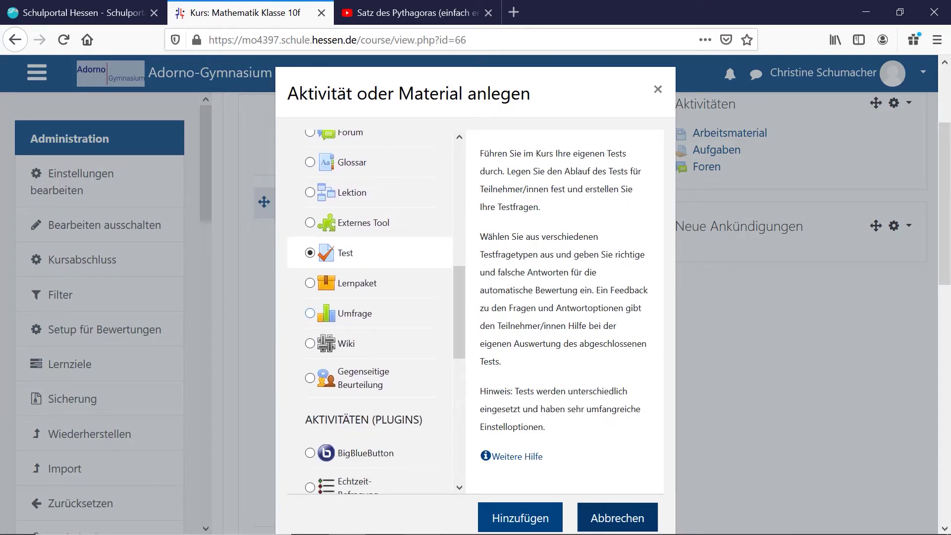
scroll(369, 312, down, 1)
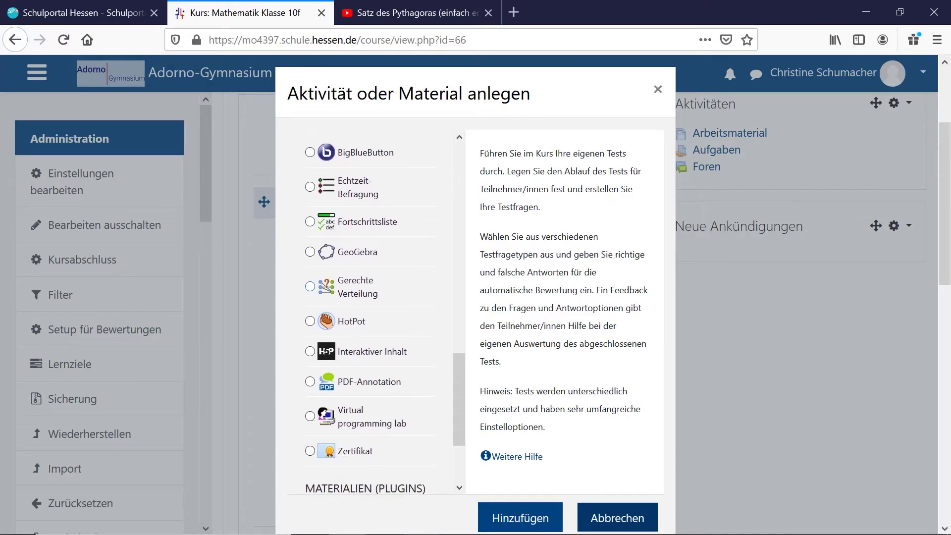
click(317, 349)
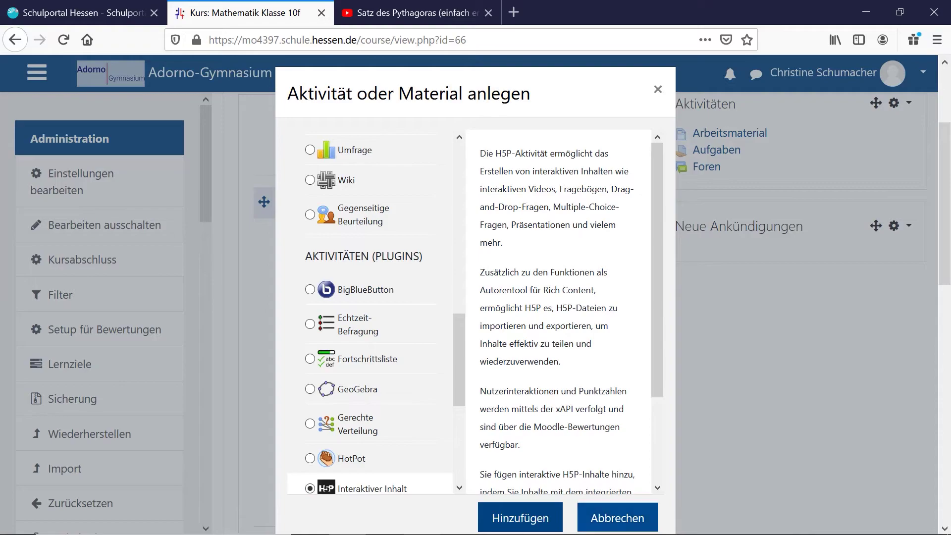
click(605, 515)
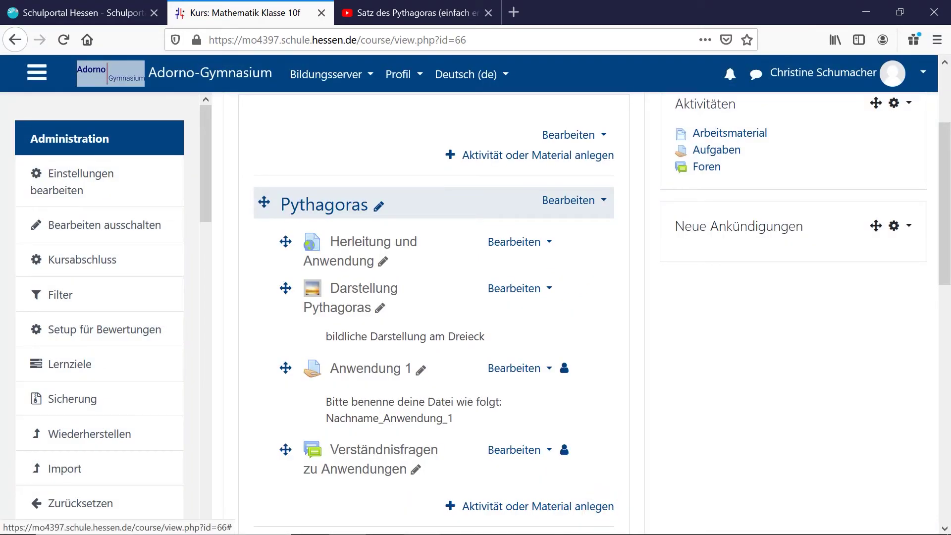
Turn off editing mode in the Mathematik Klasse 10f course.
scroll(575, 307, up, 3)
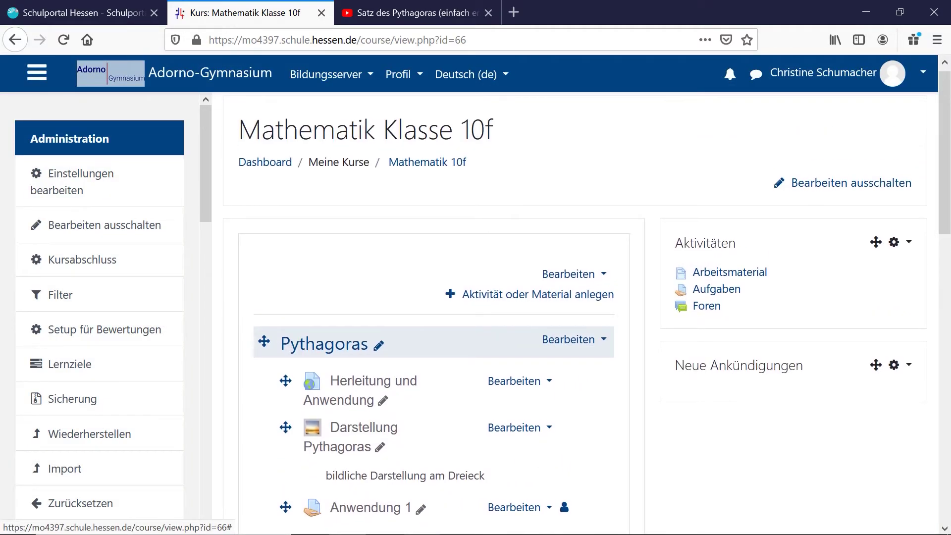
click(877, 182)
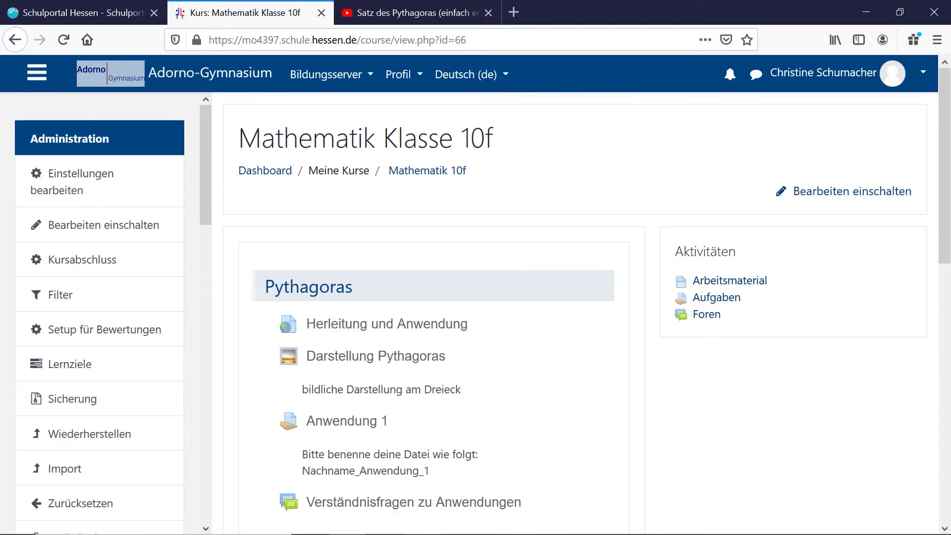
Return to the dashboard, open the Mathematik Klasse 10e course and start a course import there.
scroll(574, 307, down, 2)
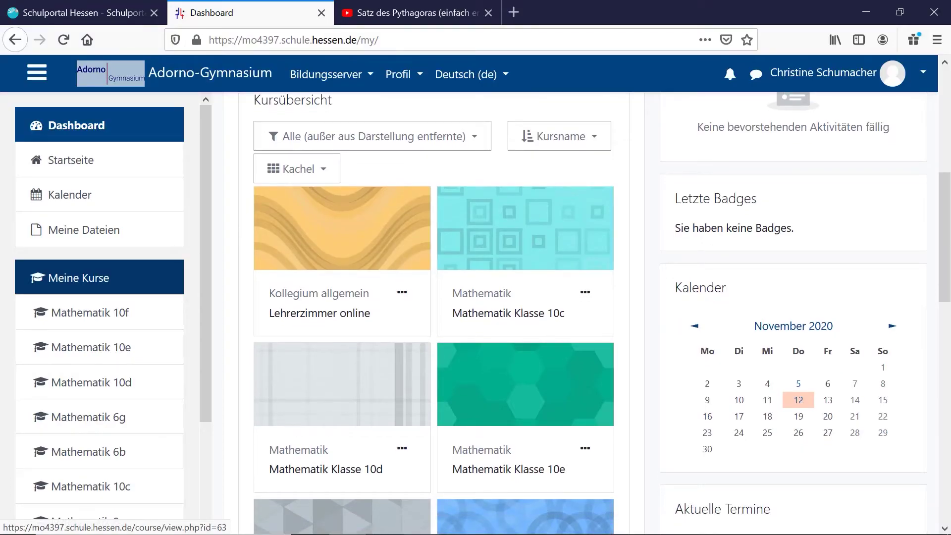
scroll(601, 313, down, 2)
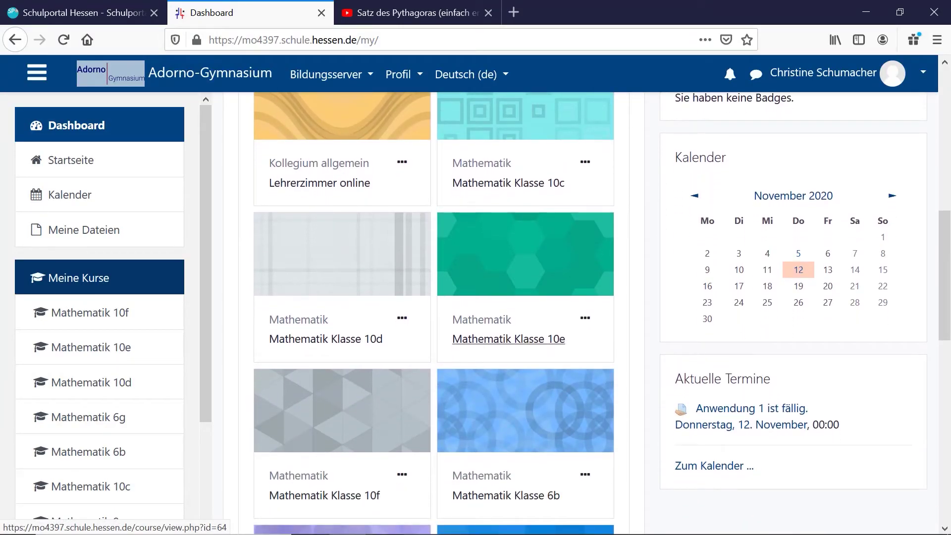
click(491, 338)
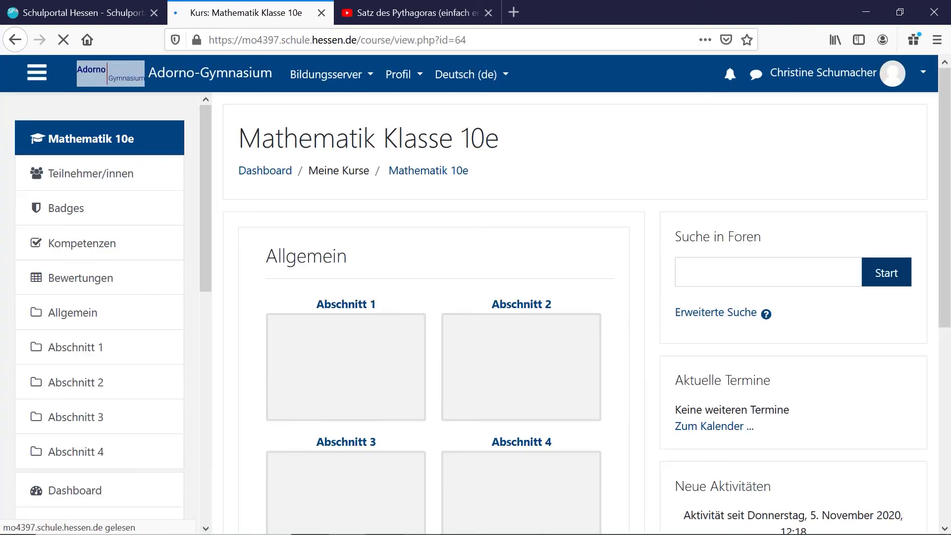
click(63, 468)
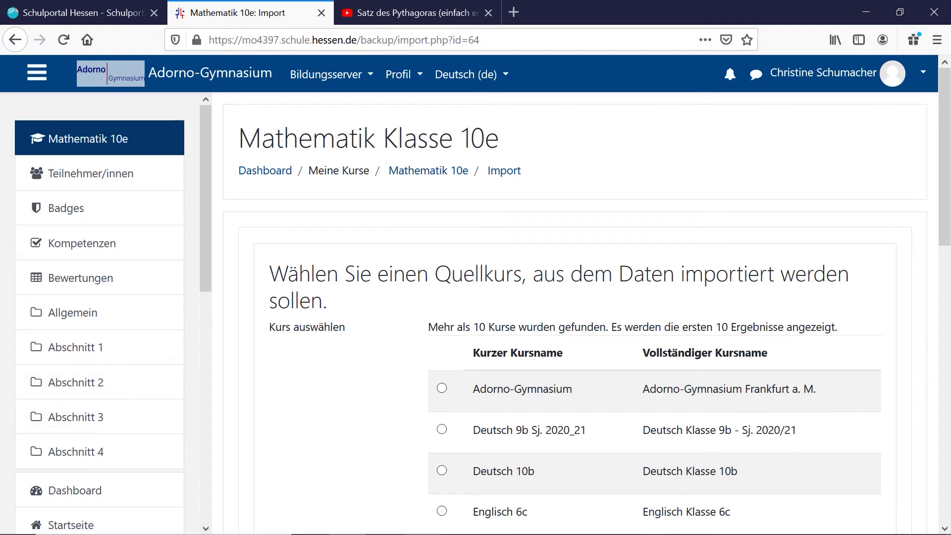
Search the source courses for "Mathematik 10f", select that course for the import and continue to the basic settings.
scroll(577, 312, down, 7)
scroll(577, 312, down, 1)
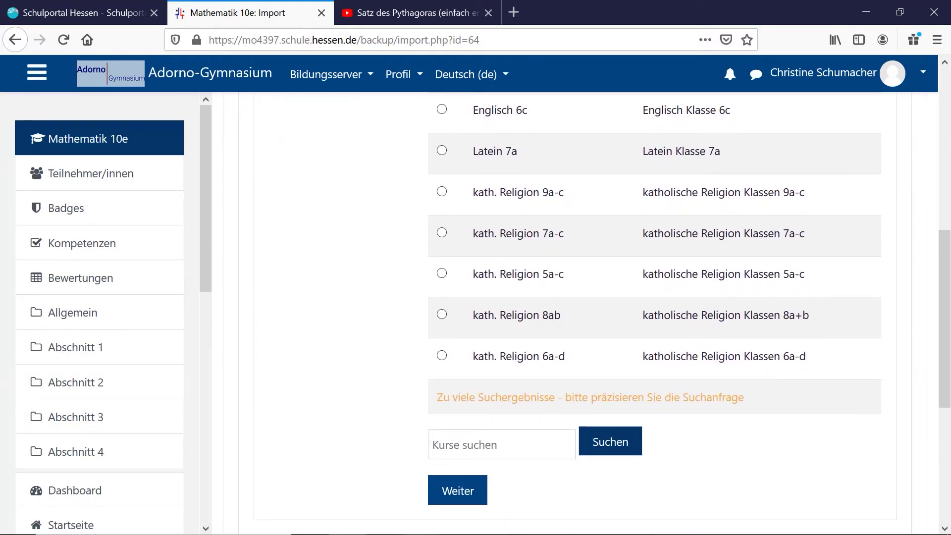
text(Mathe)
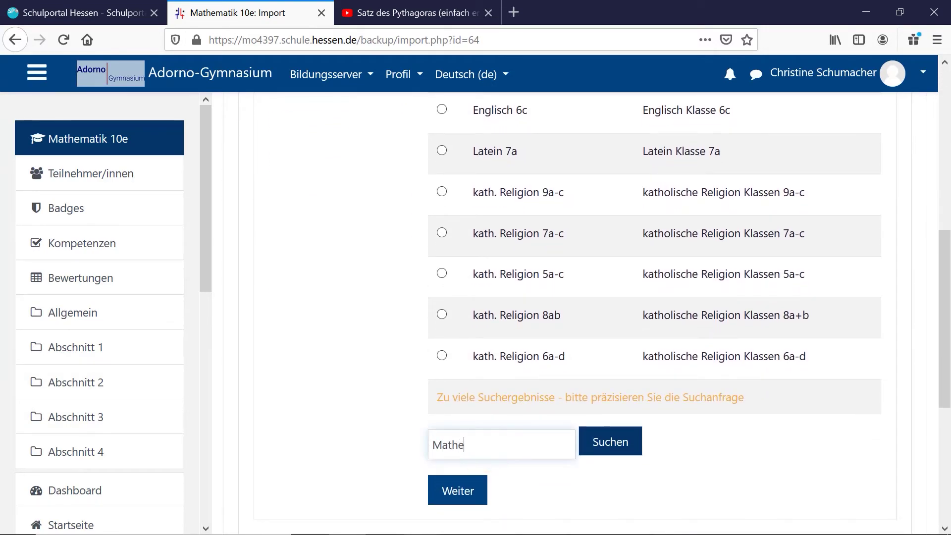
text(matik 10f)
key(Return)
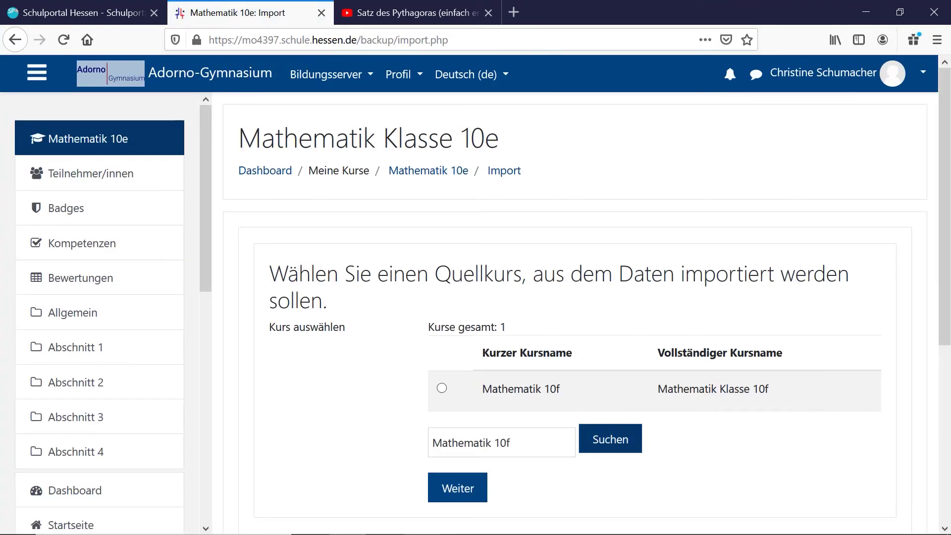
click(442, 388)
click(455, 482)
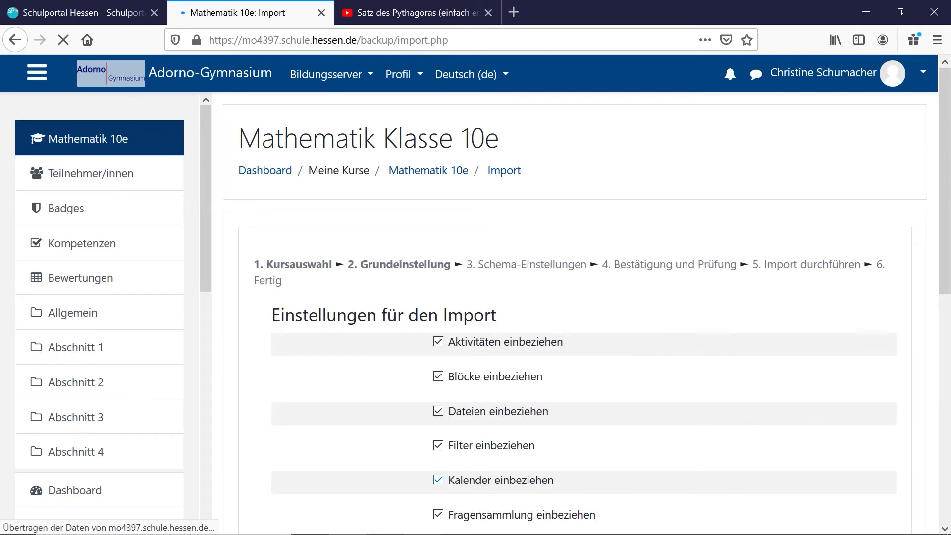
Accept the default import settings and keep all sections and Pythagoras activities included in the import schema.
scroll(587, 316, down, 3)
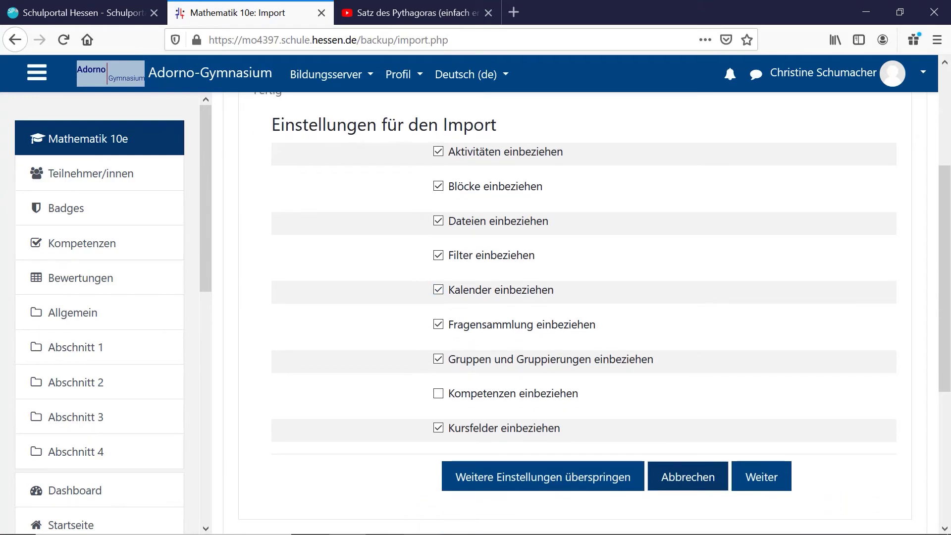
click(768, 478)
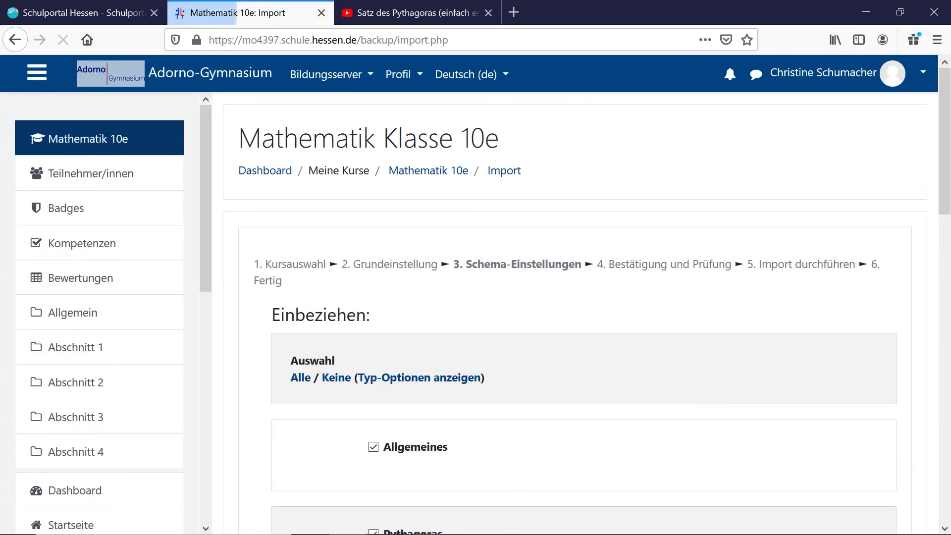
scroll(586, 317, down, 3)
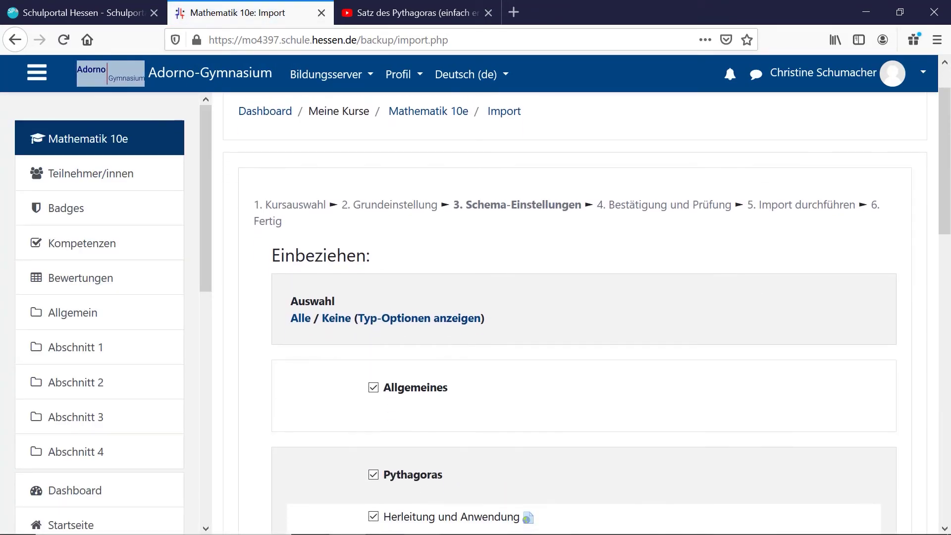
scroll(587, 317, down, 7)
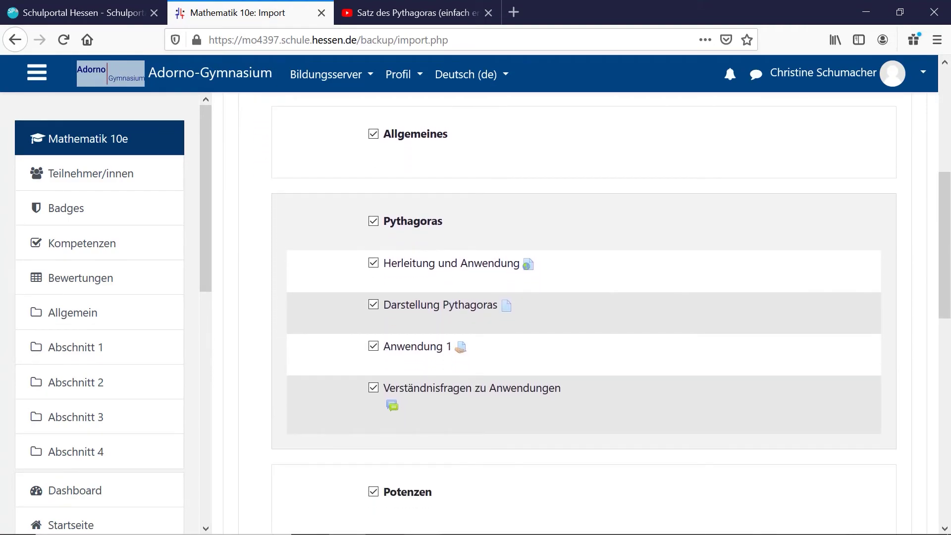
scroll(587, 317, down, 4)
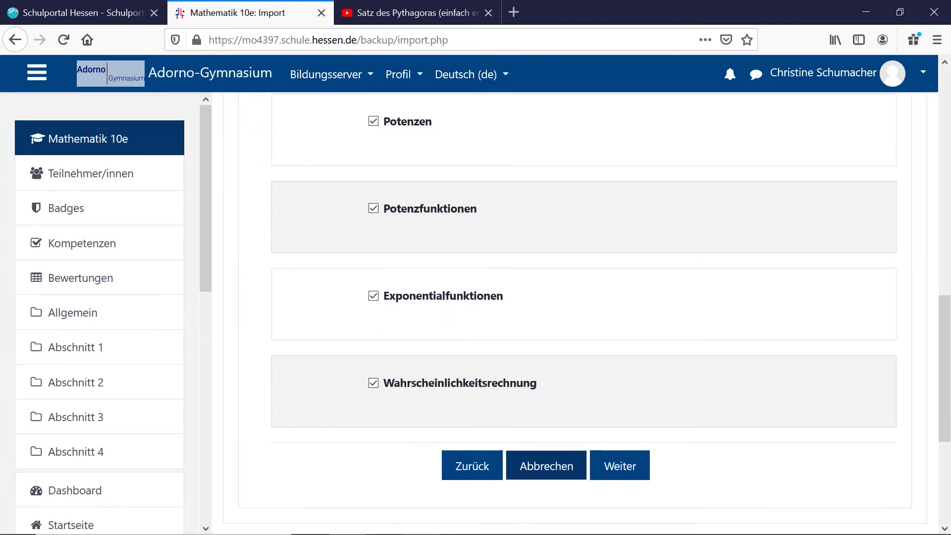
click(627, 447)
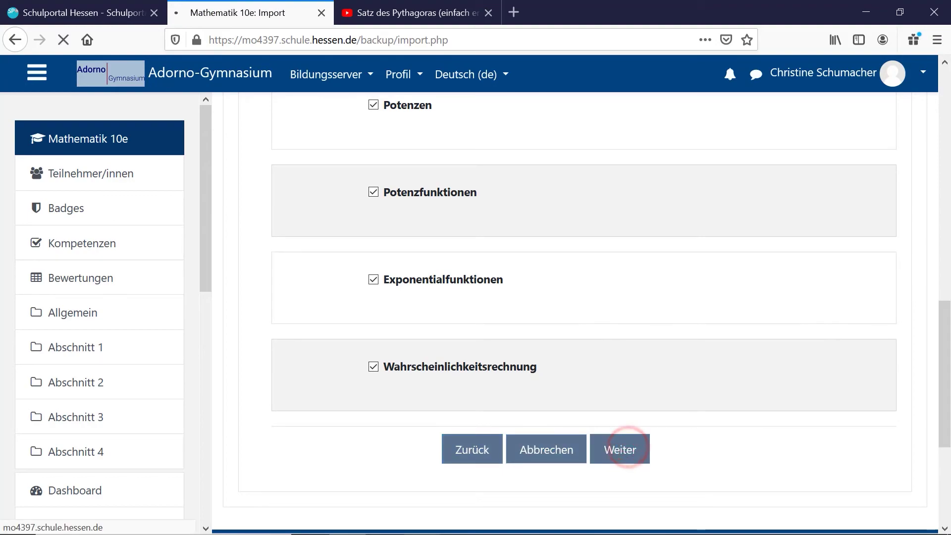
Review the summary of the import settings and included elements, and run the import.
scroll(587, 317, down, 7)
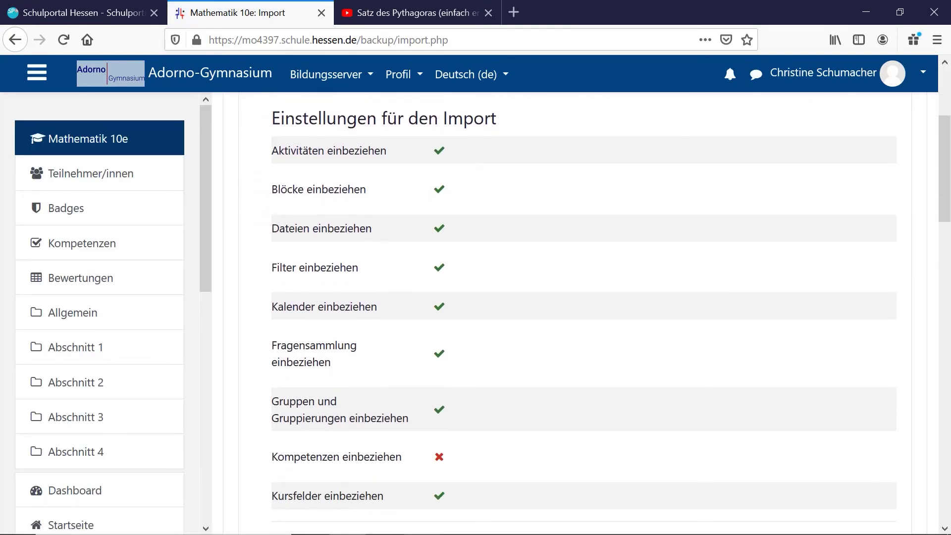
scroll(586, 317, down, 5)
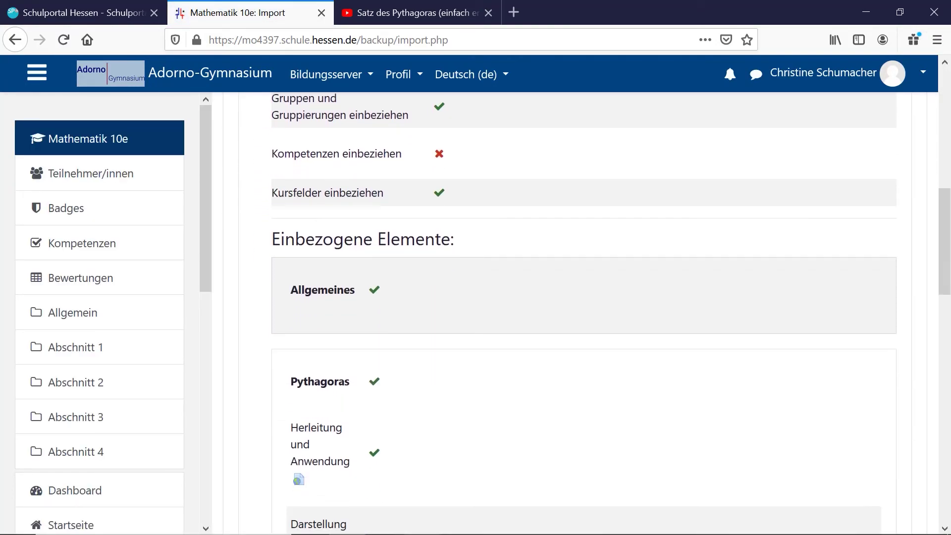
scroll(587, 316, down, 10)
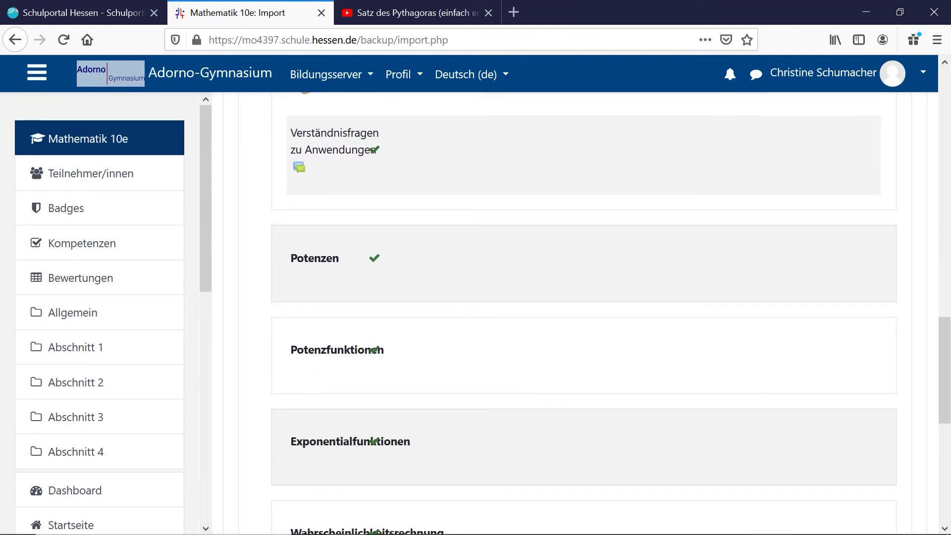
click(630, 416)
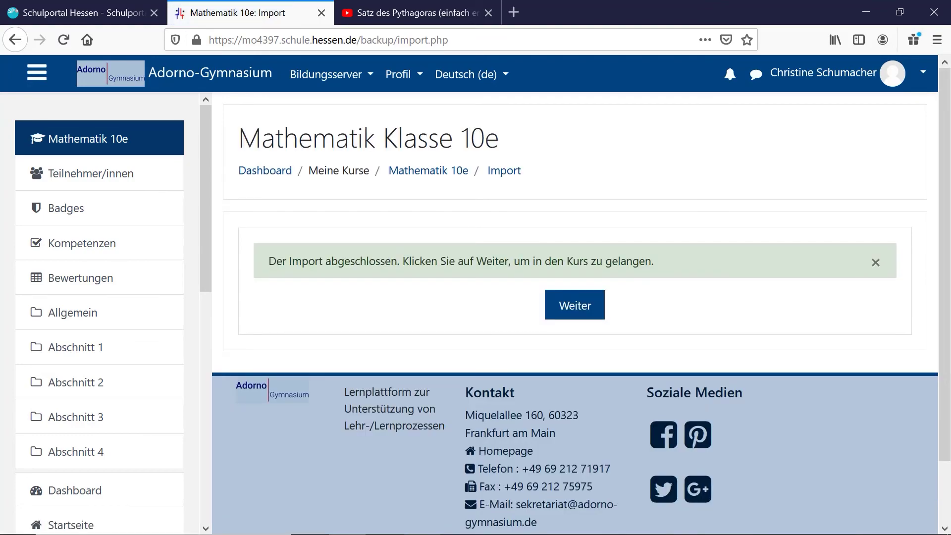
Continue to the Mathematik Klasse 10e course and open its Pythagoras section to check the imported contents.
click(572, 308)
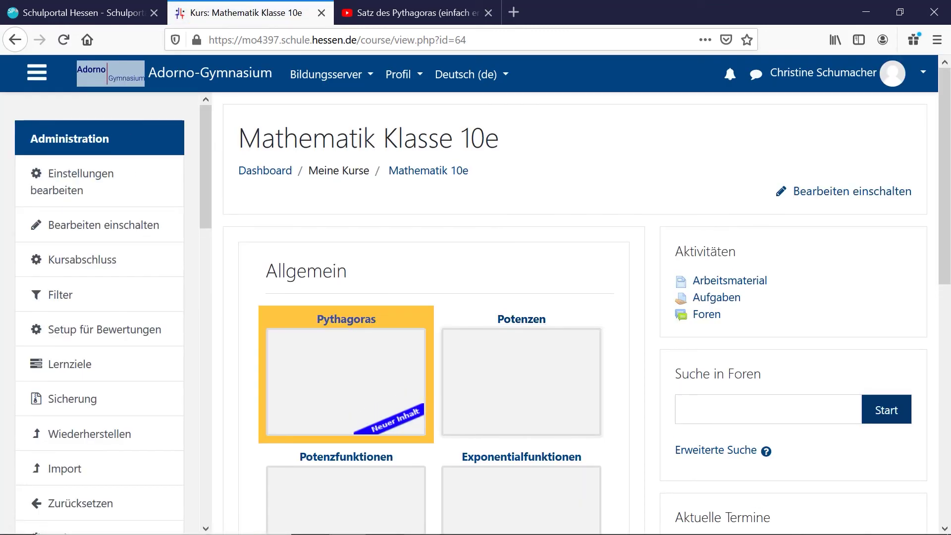
scroll(521, 205, down, 2)
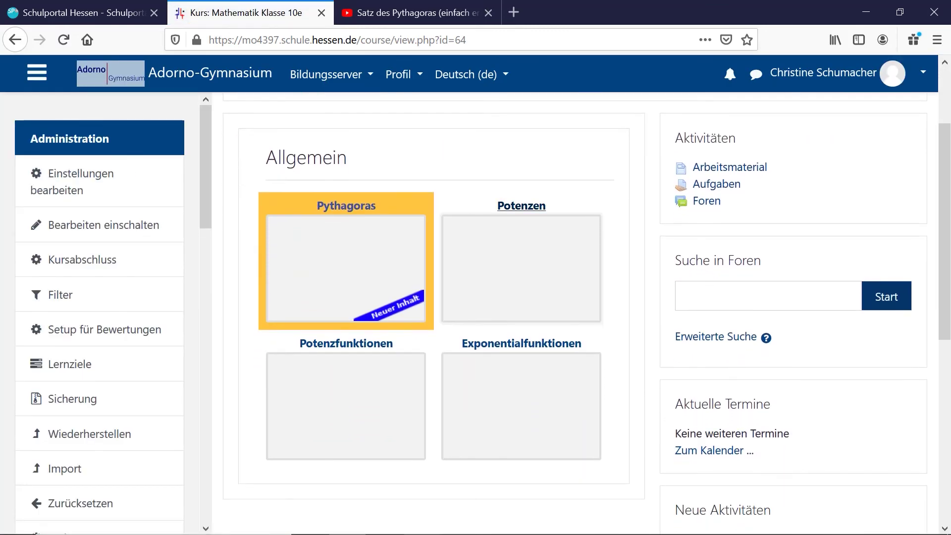
click(344, 253)
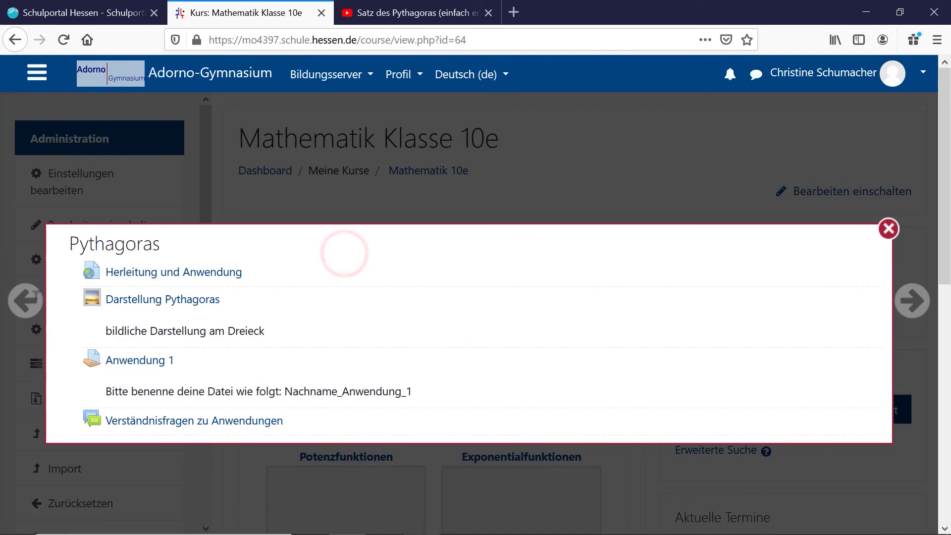